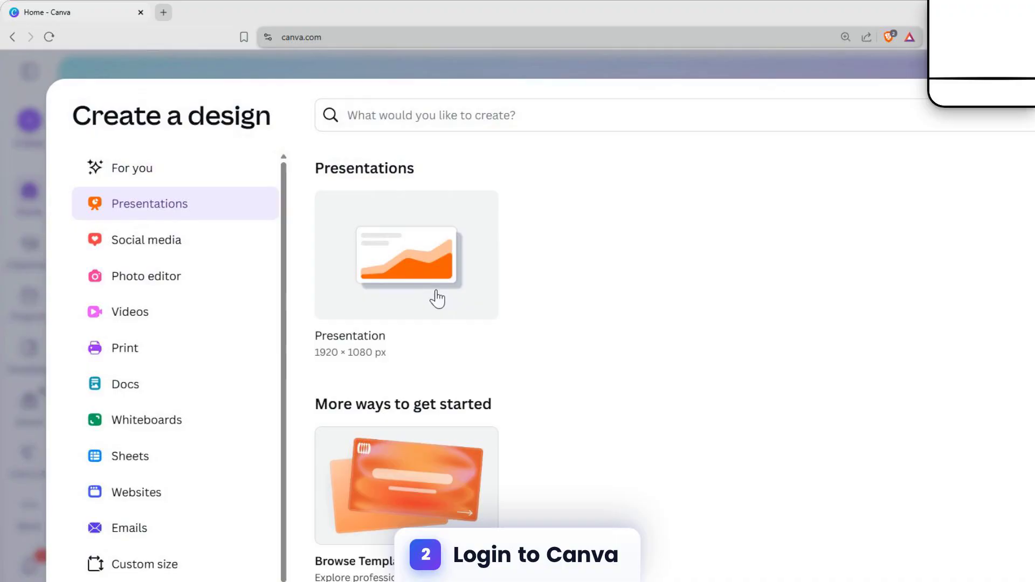
# Step: Create a blank 1920 × 1080 px presentation and dismiss the template suggestions
pyautogui.click(437, 299)
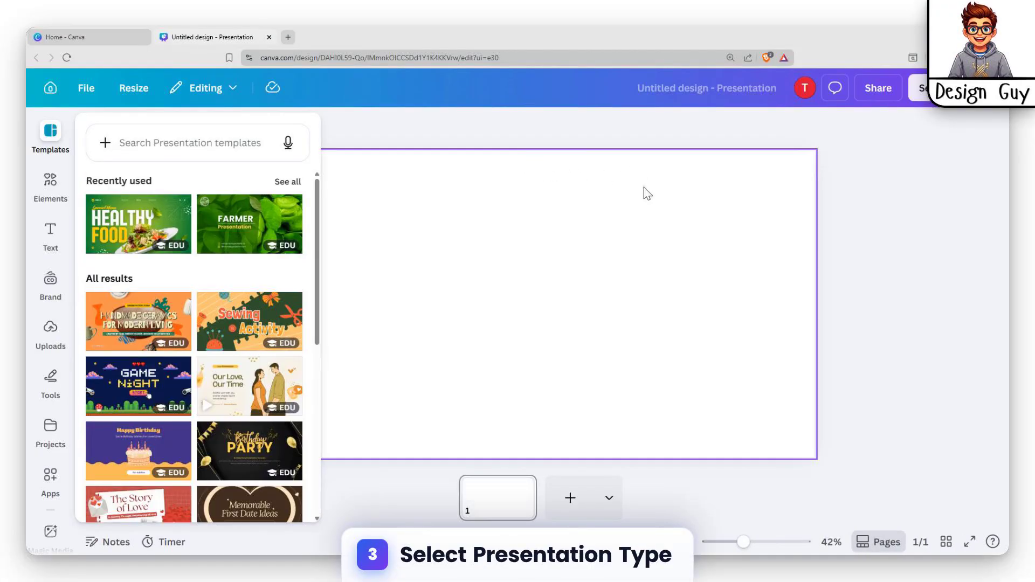
pyautogui.click(469, 189)
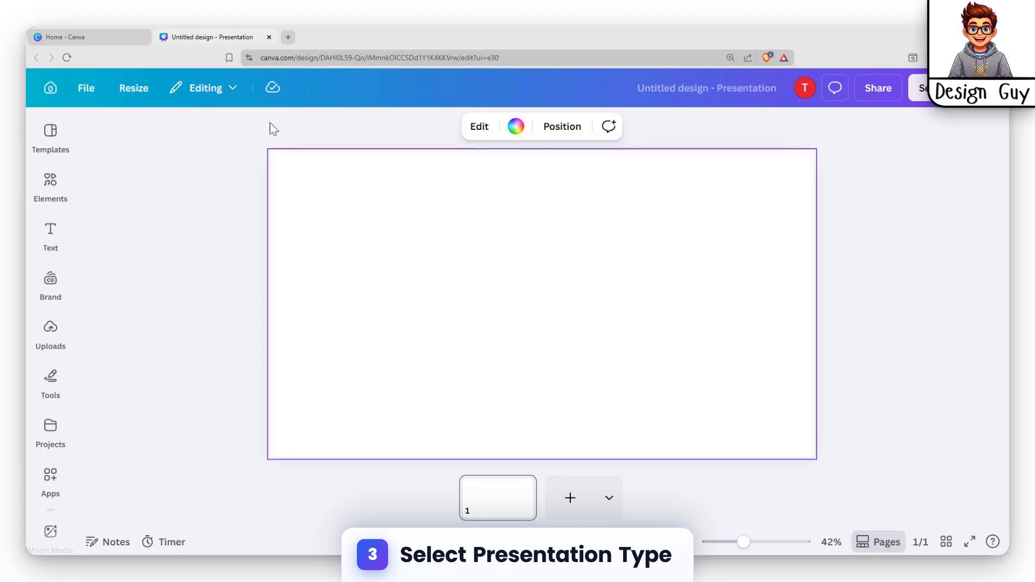
# Step: Open the ChatGPT website in a new browser tab through a Google search for "chatgpt"
pyautogui.click(288, 37)
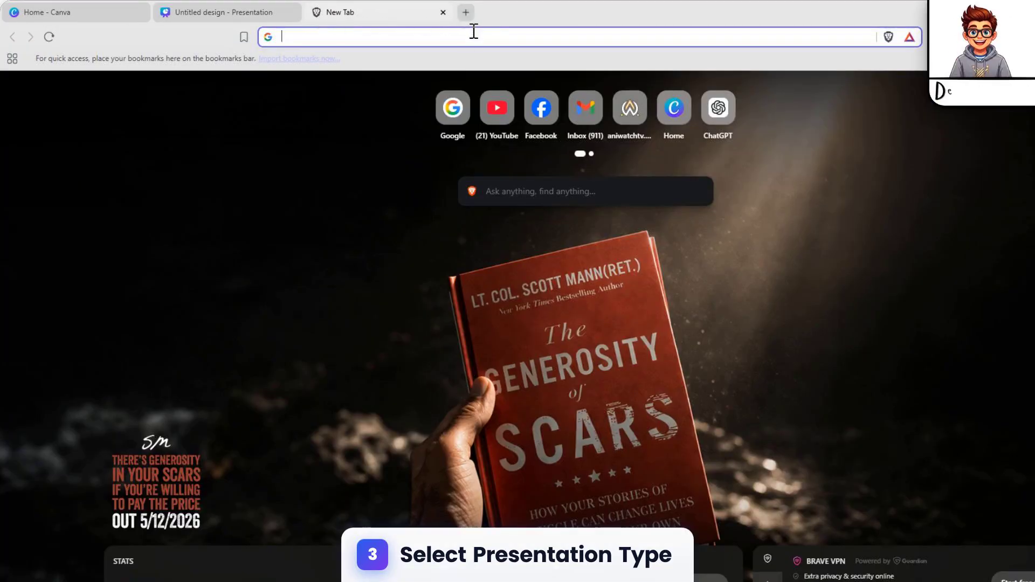
pyautogui.write('g')
pyautogui.press('Return')
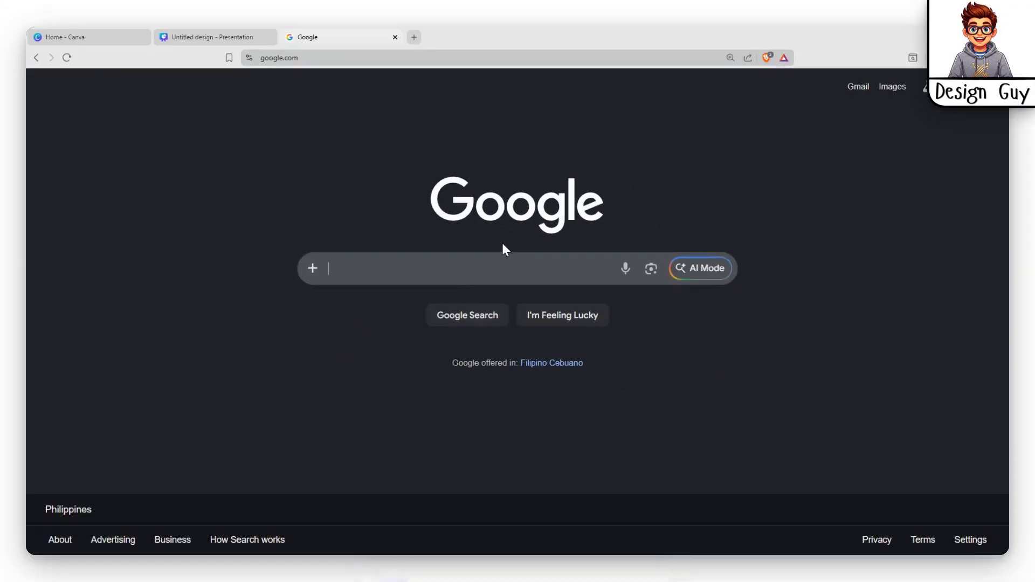
pyautogui.write('chatgpt')
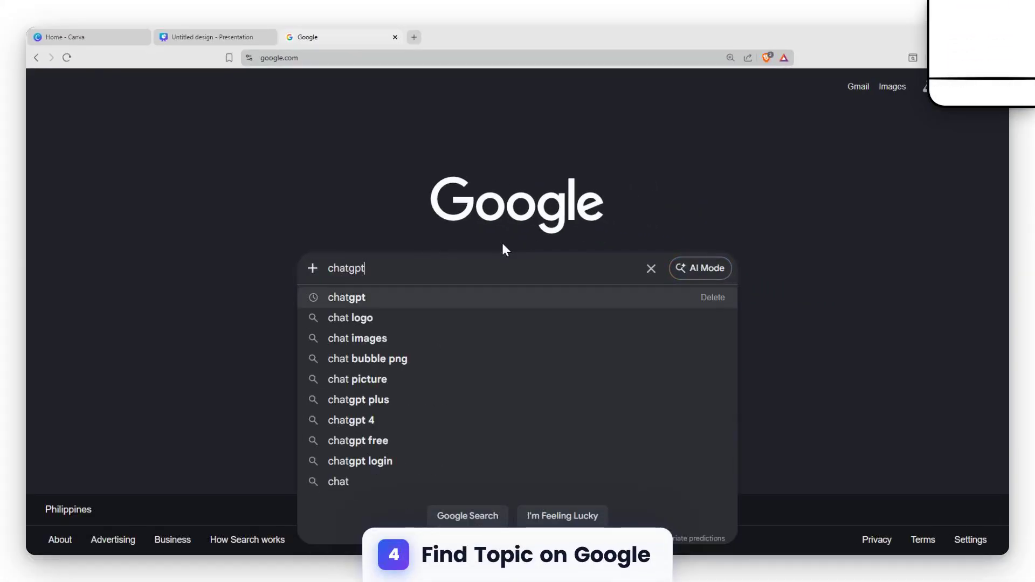
pyautogui.press('Return')
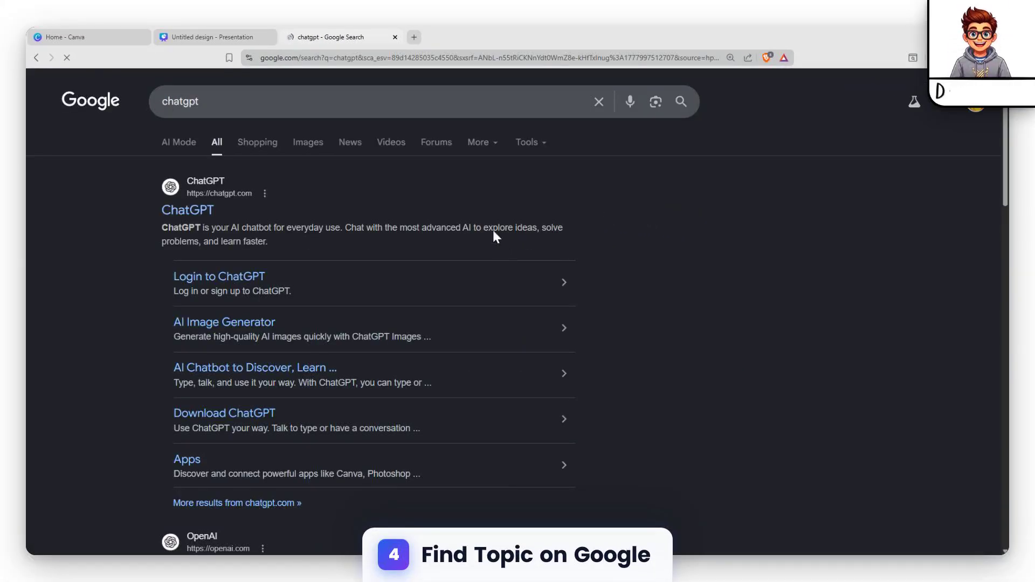
pyautogui.click(195, 212)
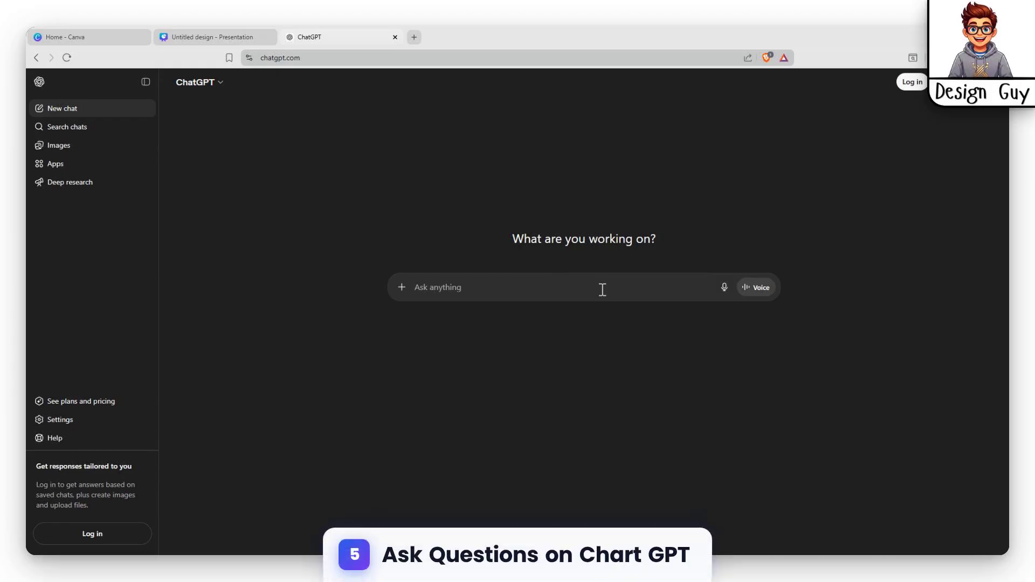
# Step: Write "How to maintain healthy" as the chat prompt without sending it
pyautogui.write('w to maintain')
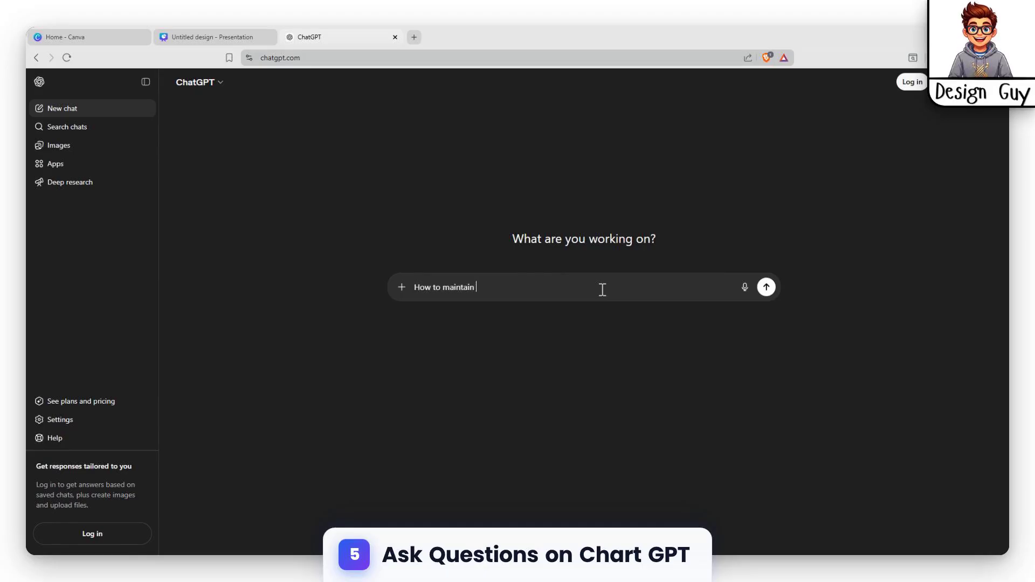
pyautogui.write(' healt')
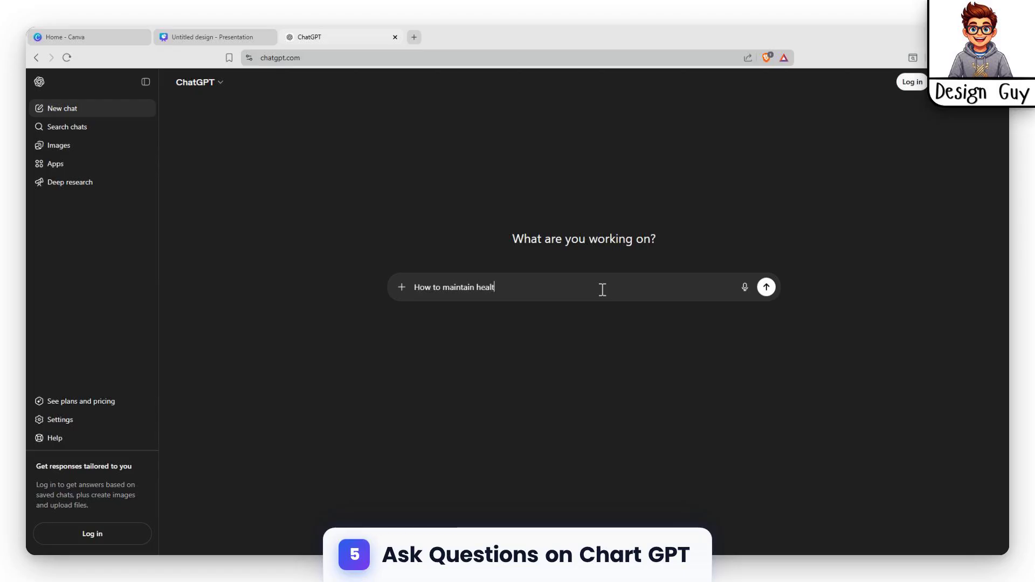
pyautogui.write('yy')
# Step: Insert "tips in" at the beginning of the prompt and send it
pyautogui.press('Left')
pyautogui.press('Left')
pyautogui.press('Left')
pyautogui.press('Left')
pyautogui.press('Left')
pyautogui.press('Left')
pyautogui.press('Left')
pyautogui.press('Left')
pyautogui.press('Left')
pyautogui.press('Left')
pyautogui.press('Left')
pyautogui.press('Left')
pyautogui.press('Left')
pyautogui.press('Left')
pyautogui.press('Left')
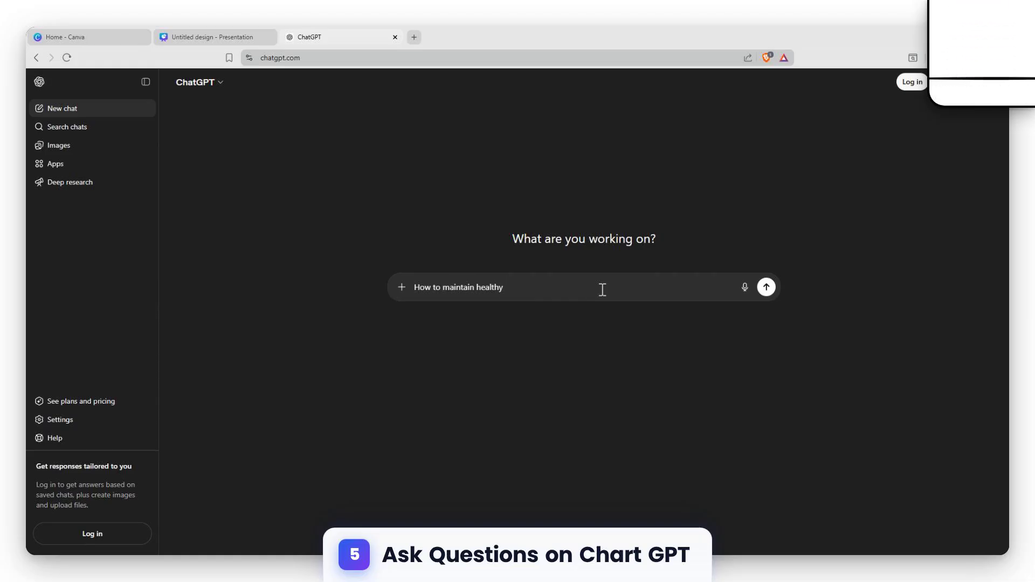
pyautogui.press('Left')
pyautogui.press('Left')
pyautogui.press('Left')
pyautogui.press('Left')
pyautogui.press('Left')
pyautogui.press('Left')
pyautogui.write('tips ')
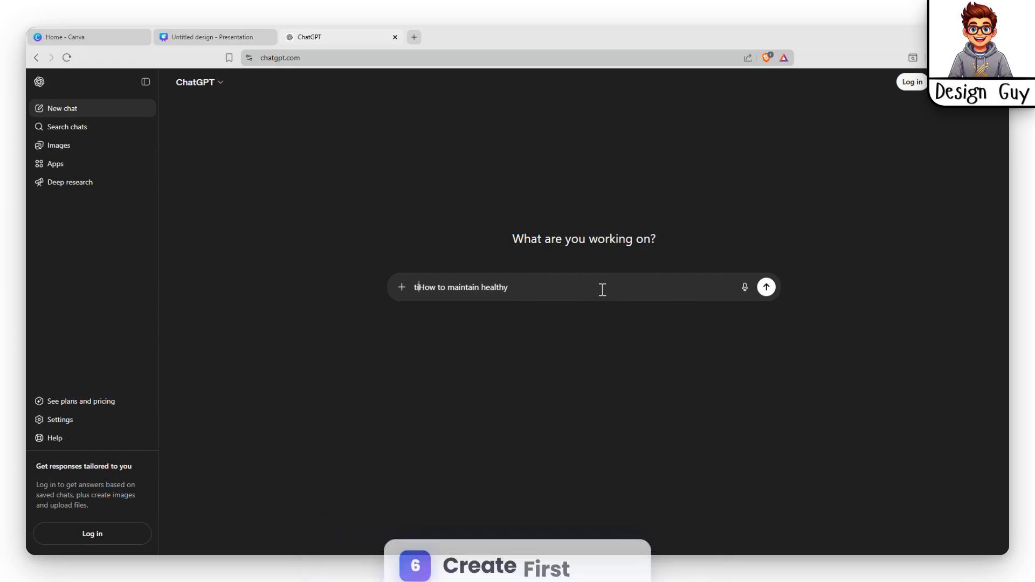
pyautogui.write('in')
pyautogui.press('Right')
pyautogui.press('Right')
pyautogui.press('Right')
pyautogui.press('Right')
pyautogui.press('Right')
pyautogui.press('Right')
pyautogui.press('Right')
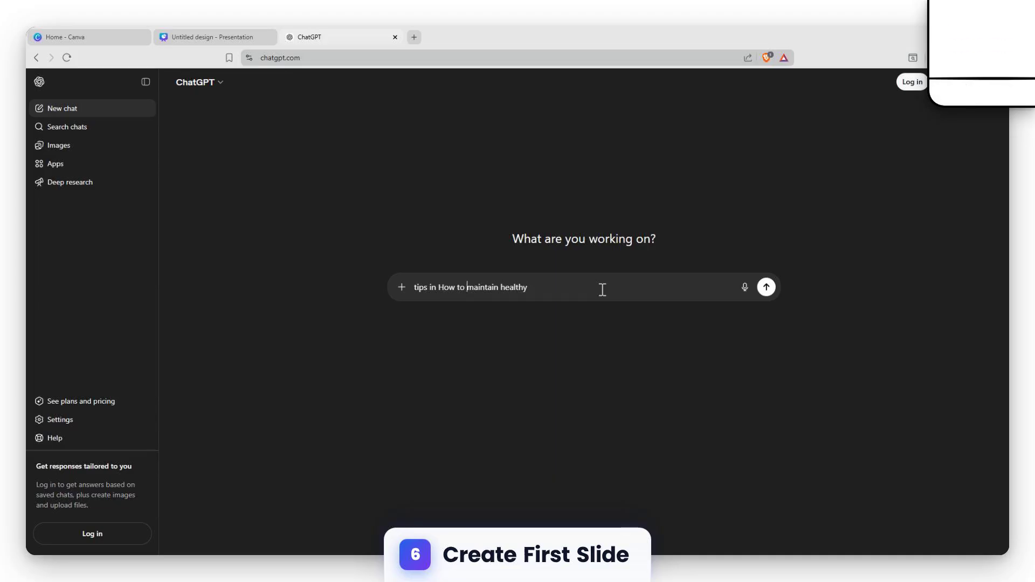
pyautogui.press('Return')
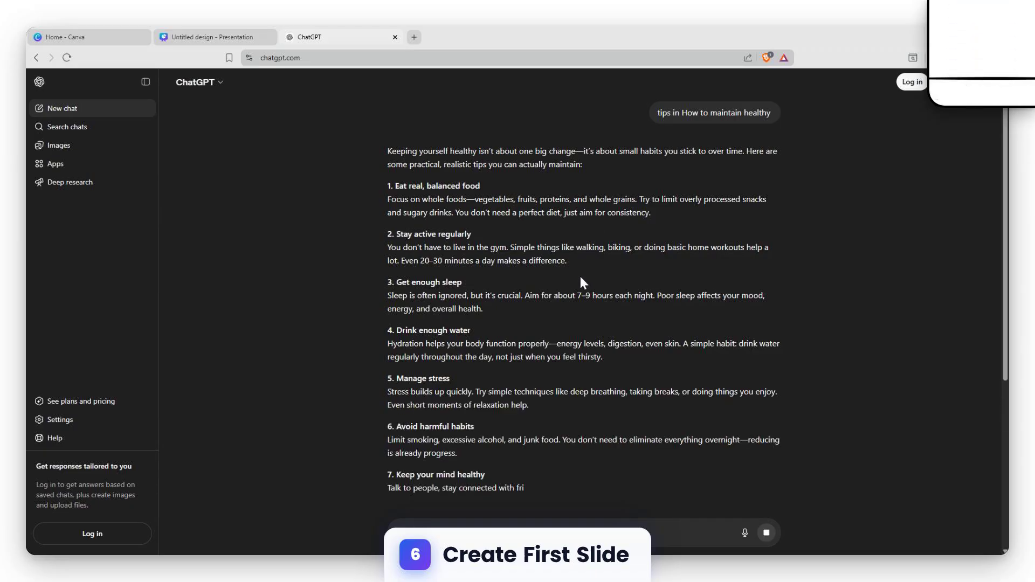
pyautogui.scroll(-2, 580, 291)
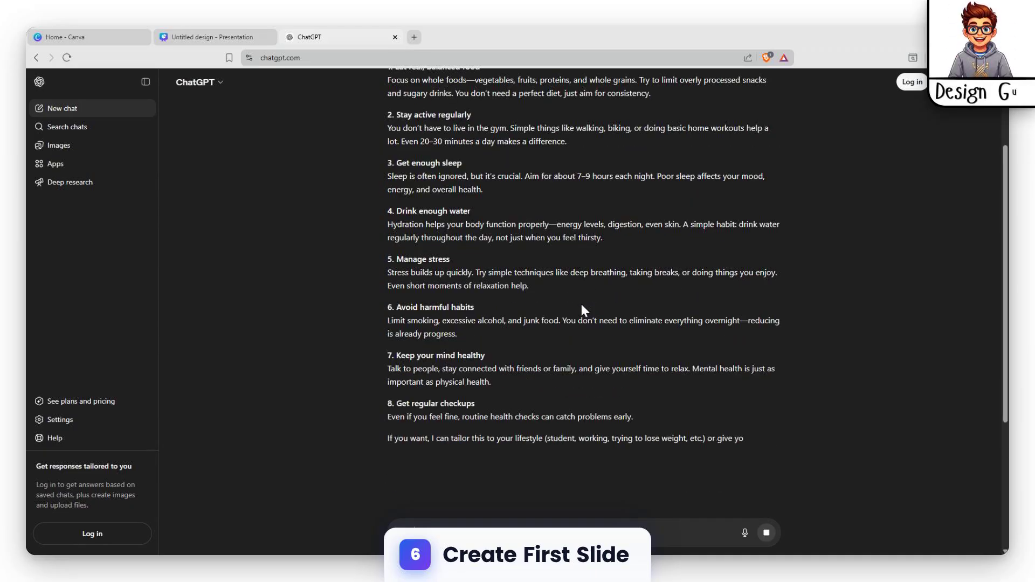
pyautogui.scroll(4, 581, 304)
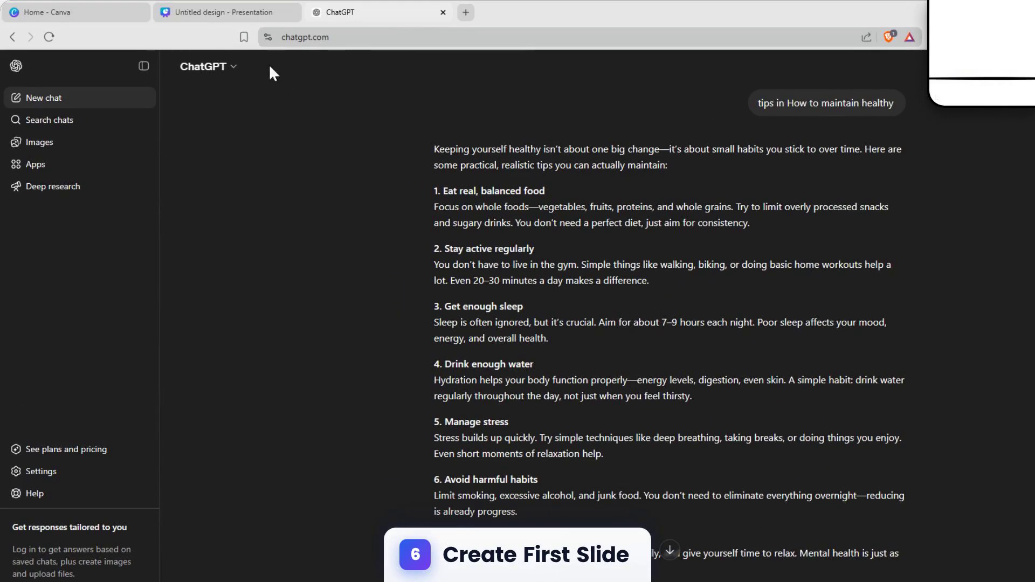
pyautogui.click(218, 12)
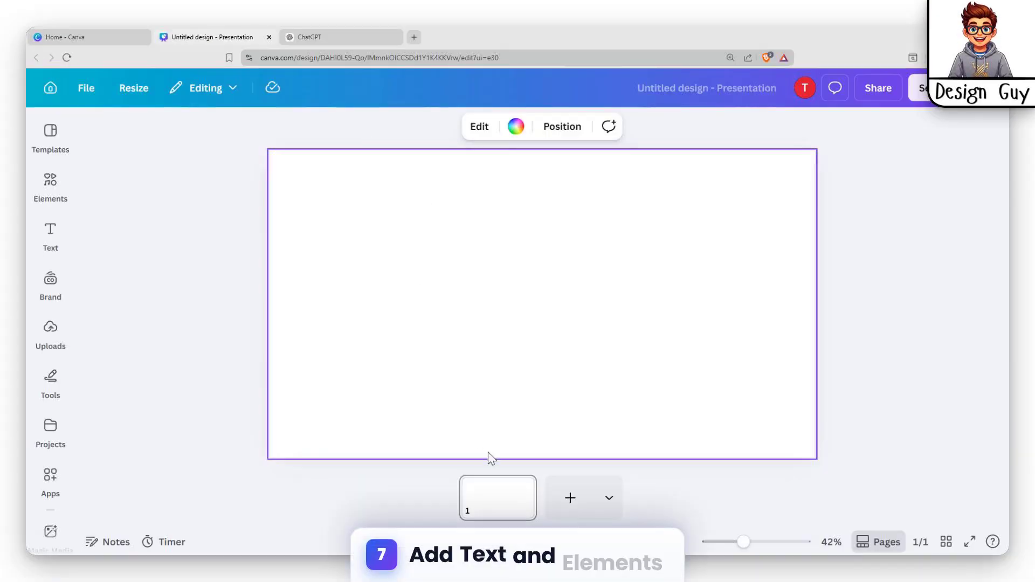
pyautogui.click(320, 35)
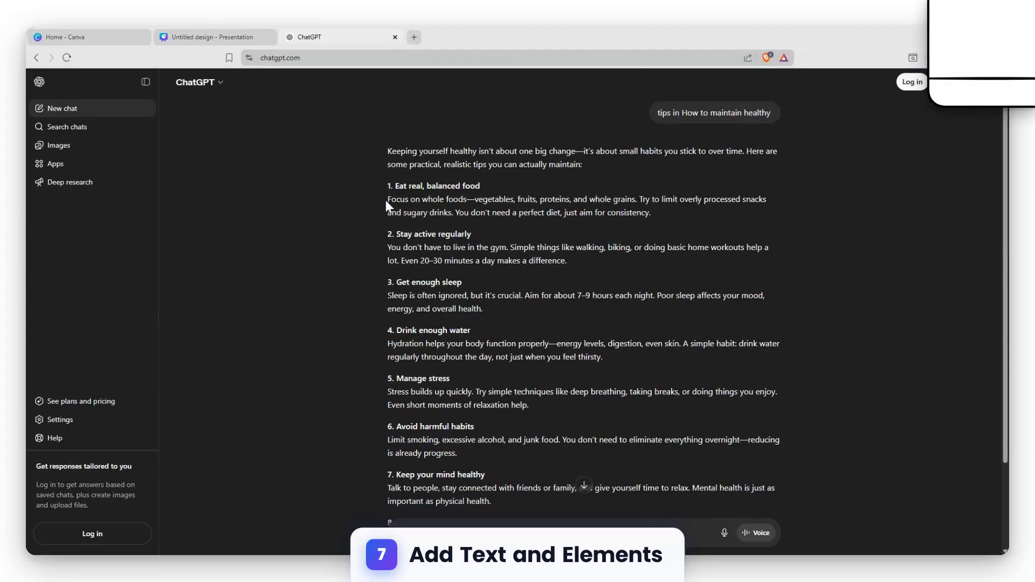
pyautogui.moveTo(382, 183); pyautogui.dragTo(723, 218)
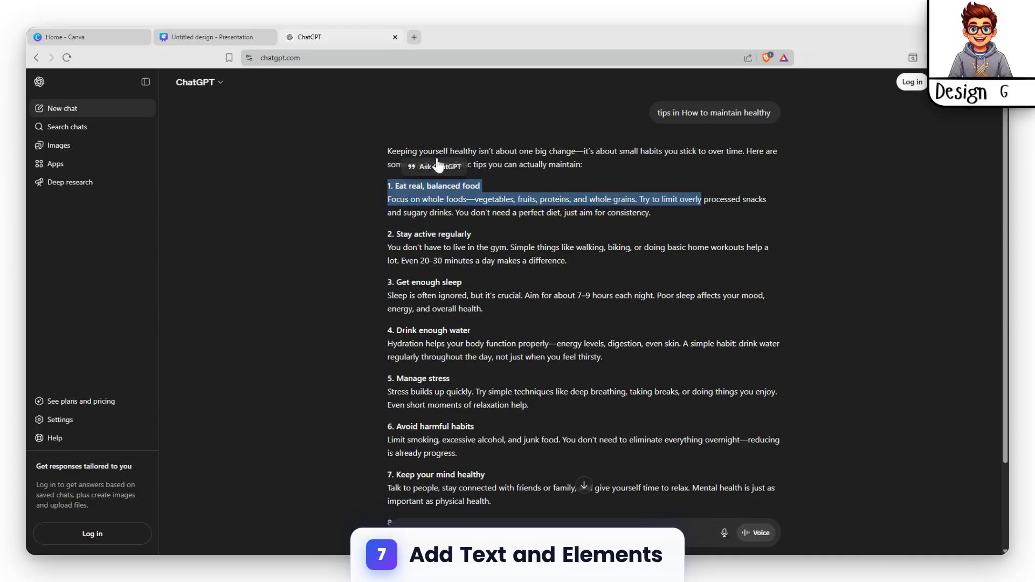
pyautogui.click(434, 170)
# Step: Copy the sent prompt "tips in How to maintain healthy" and paste it into a new heading on the Canva slide
pyautogui.moveTo(654, 113); pyautogui.dragTo(807, 115)
pyautogui.hotkey('ctrl', 'c')
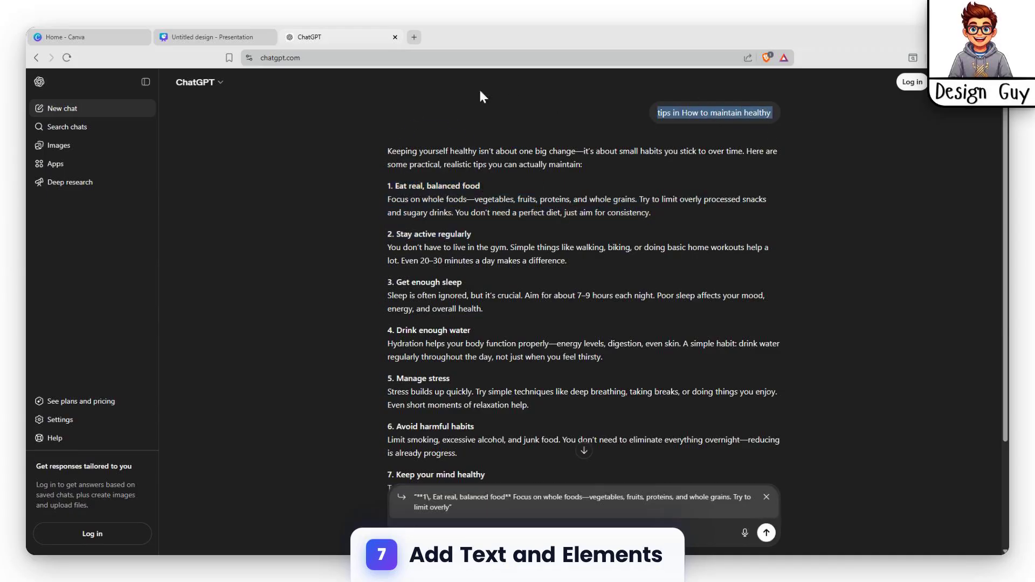
pyautogui.click(232, 39)
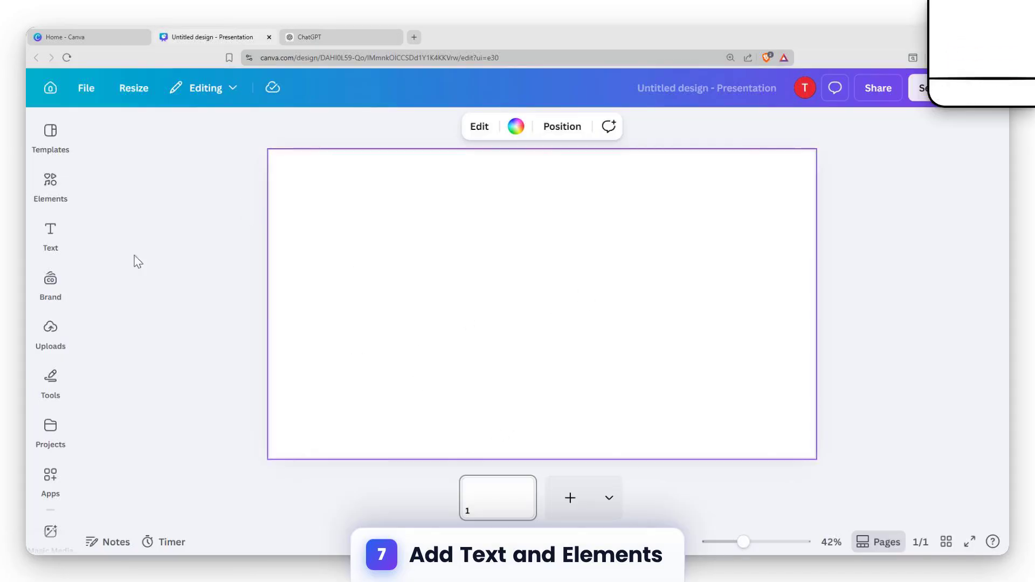
pyautogui.click(70, 194)
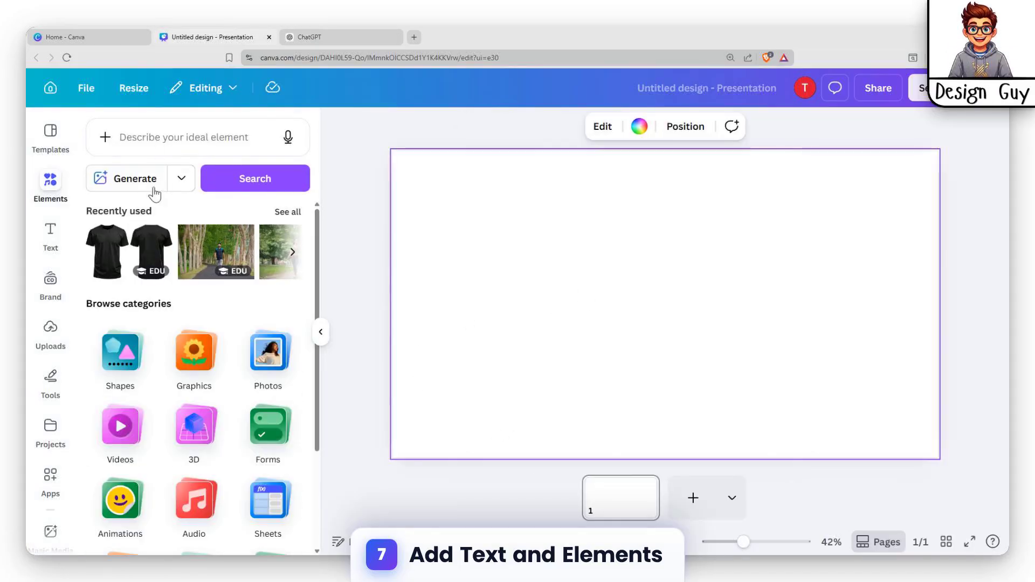
pyautogui.click(50, 232)
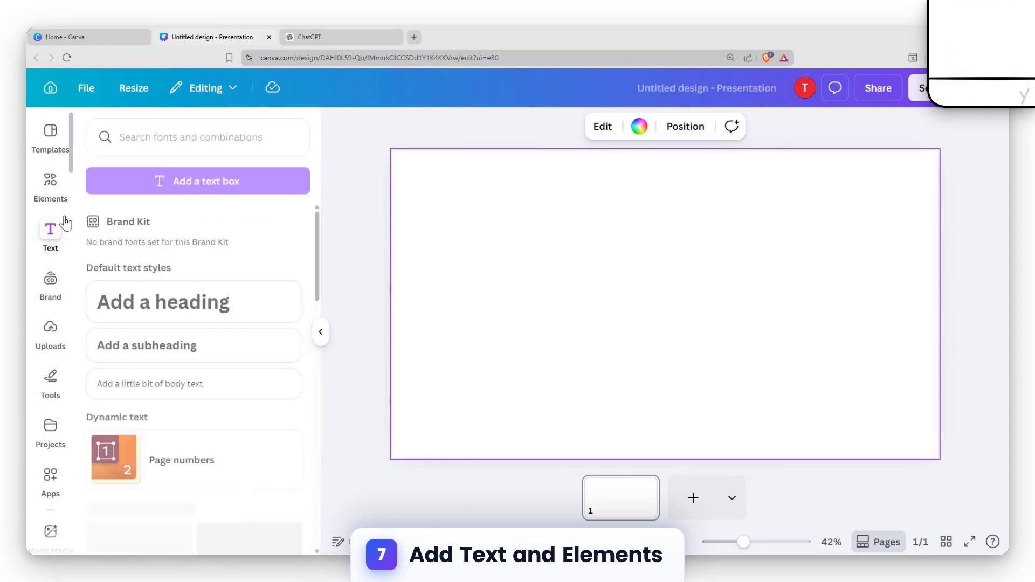
pyautogui.click(213, 299)
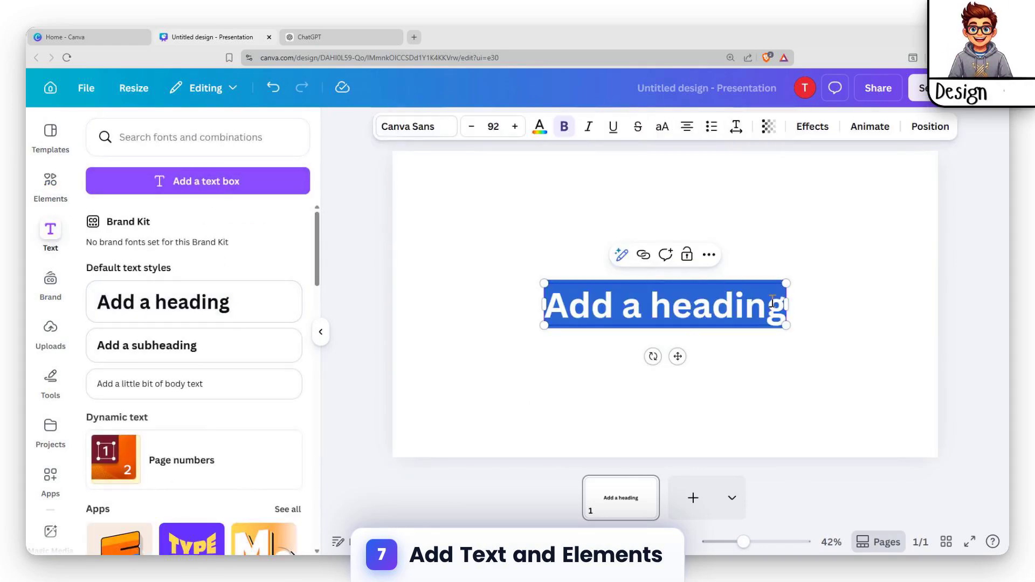
pyautogui.hotkey('ctrl', 'v')
# Step: Move the heading to the upper part of the slide and correct its text to "Tips in how to maintain healthy?"
pyautogui.scroll(-2, 668, 307)
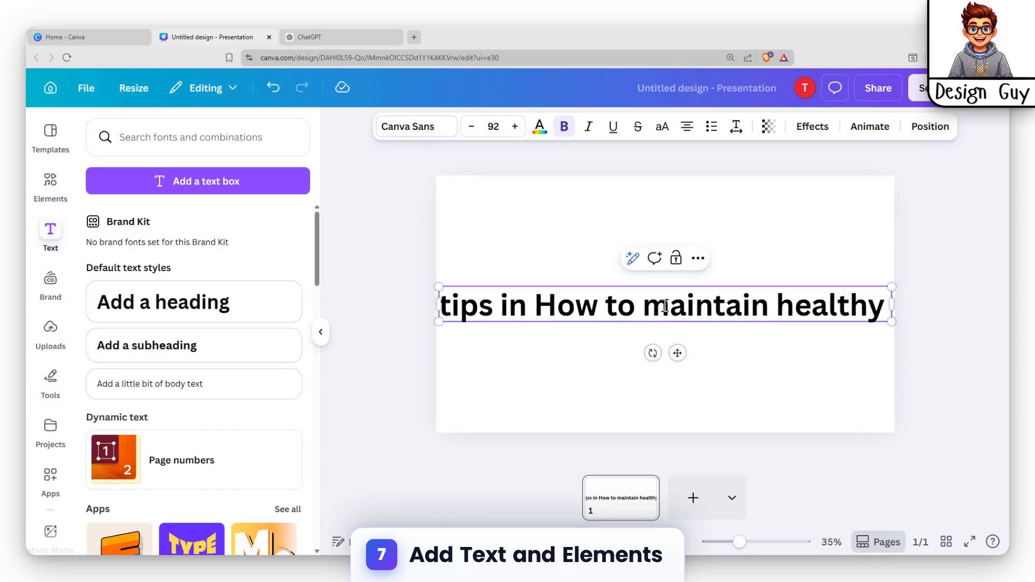
pyautogui.moveTo(691, 313); pyautogui.dragTo(549, 313)
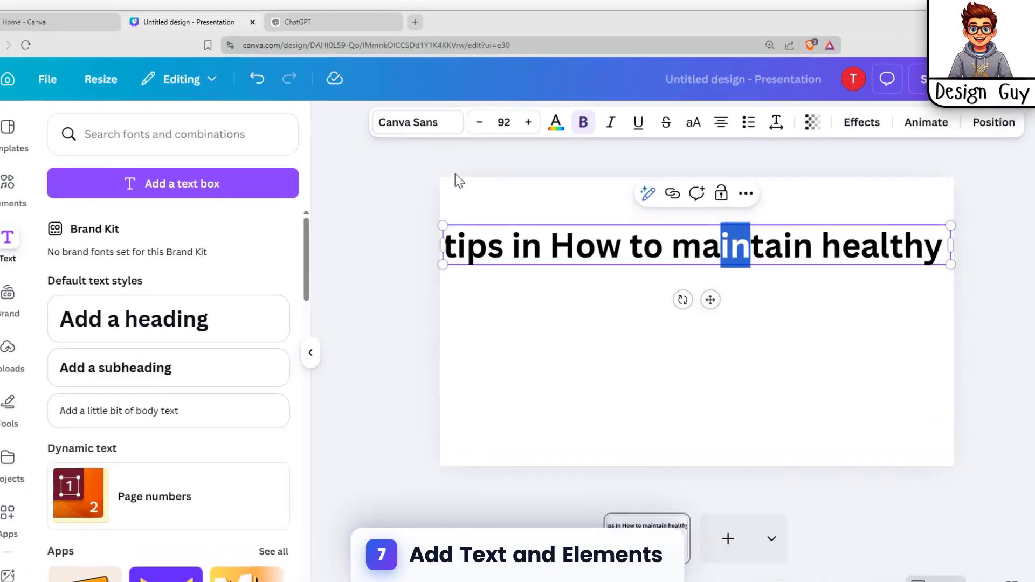
pyautogui.click(487, 245)
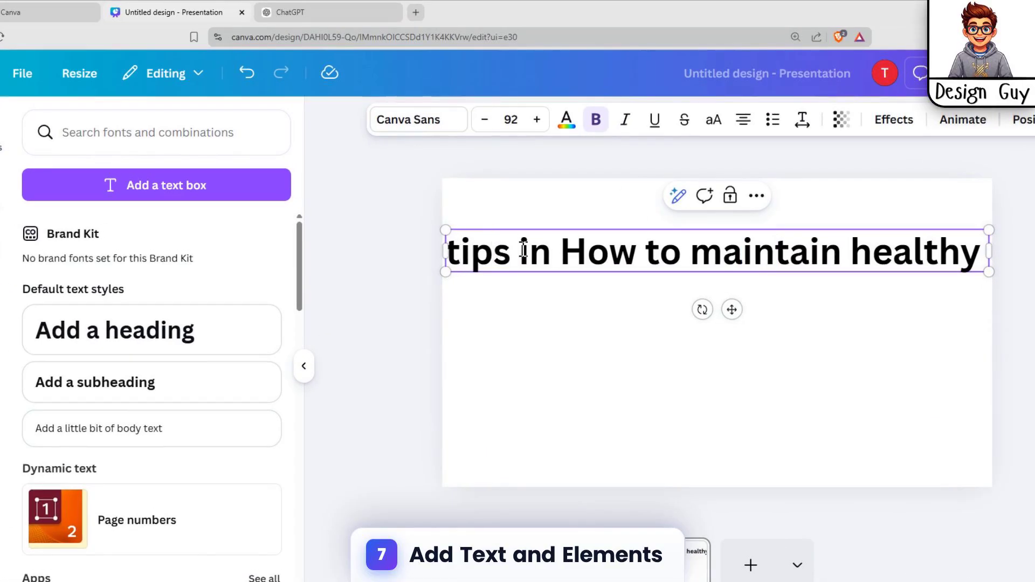
pyautogui.press('BackSpace')
pyautogui.write('T')
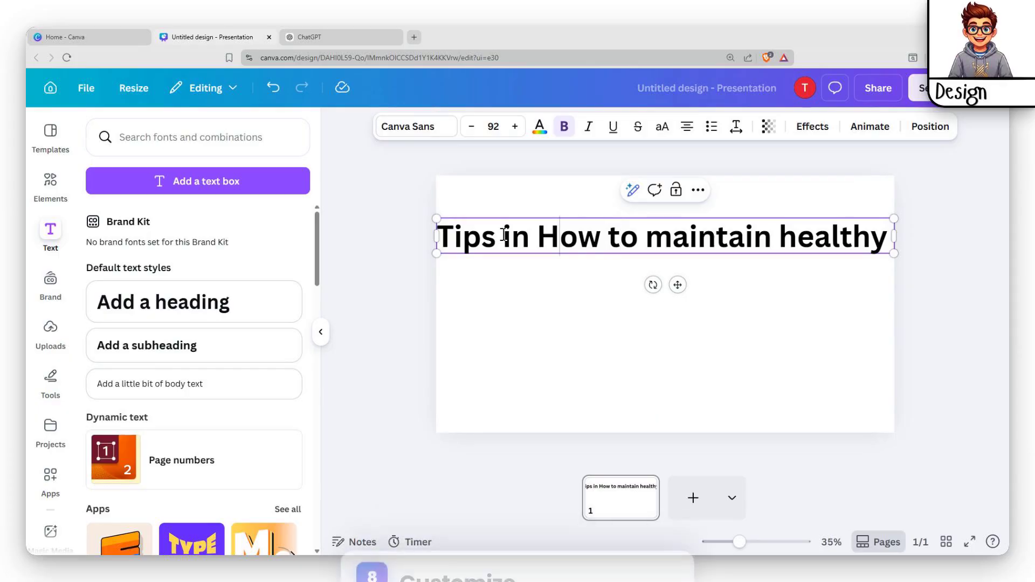
pyautogui.press('BackSpace')
pyautogui.write('hy')
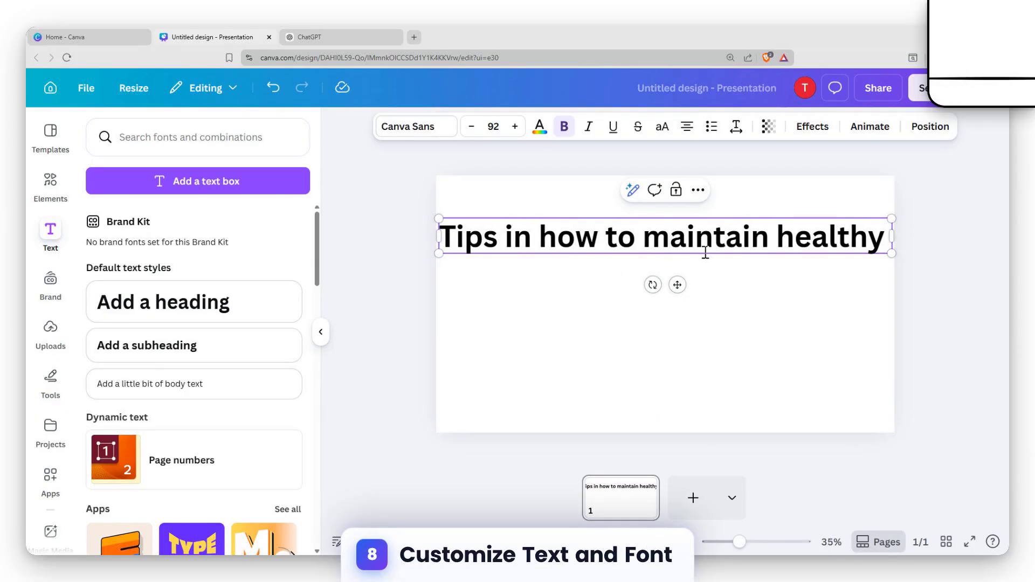
pyautogui.write('?')
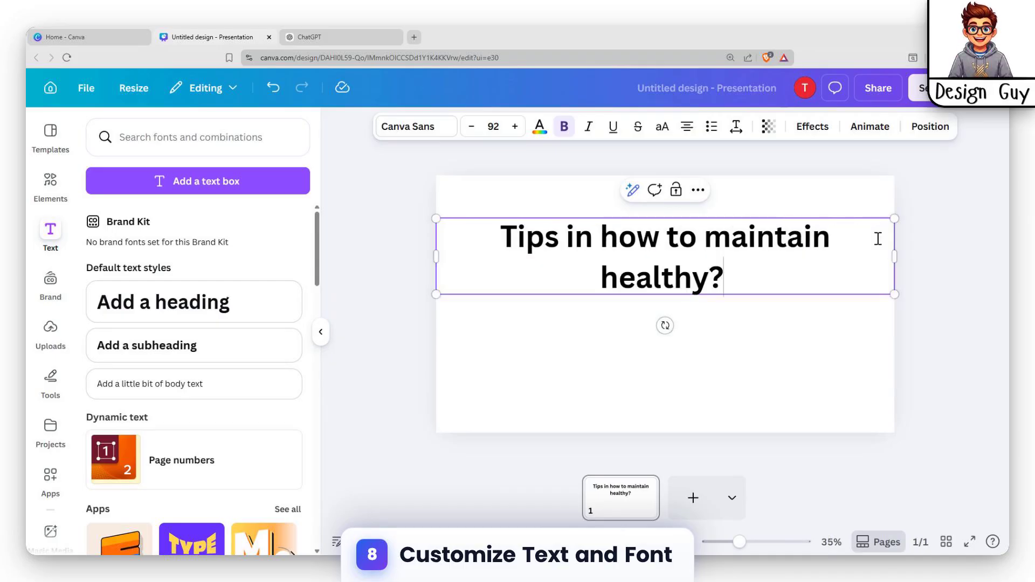
# Step: Try the Kare Shadow, Arimo and Canva Sans fonts on the whole heading and set it to League Spartan
pyautogui.moveTo(749, 276); pyautogui.dragTo(504, 246)
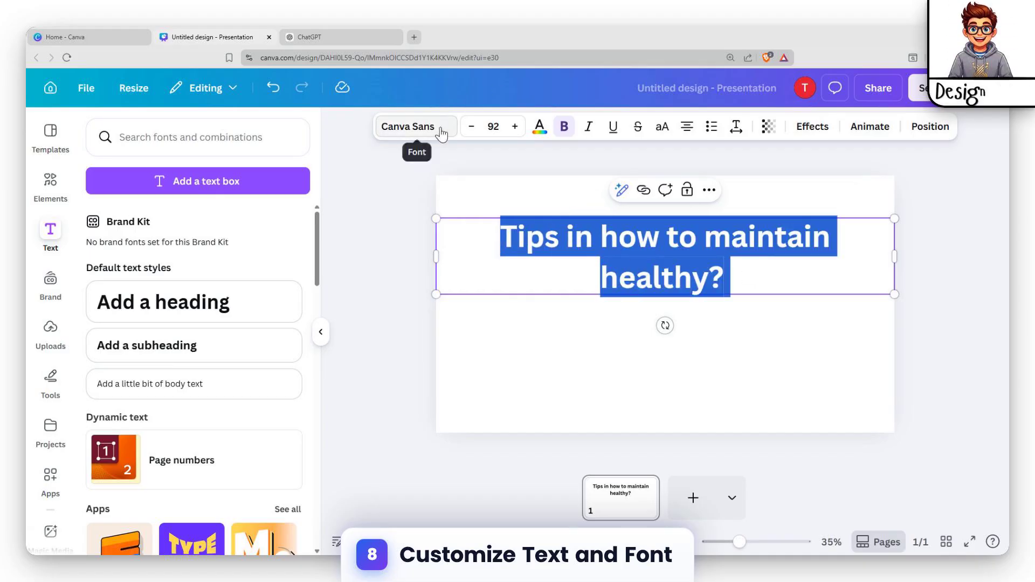
pyautogui.click(457, 129)
pyautogui.scroll(-5, 178, 342)
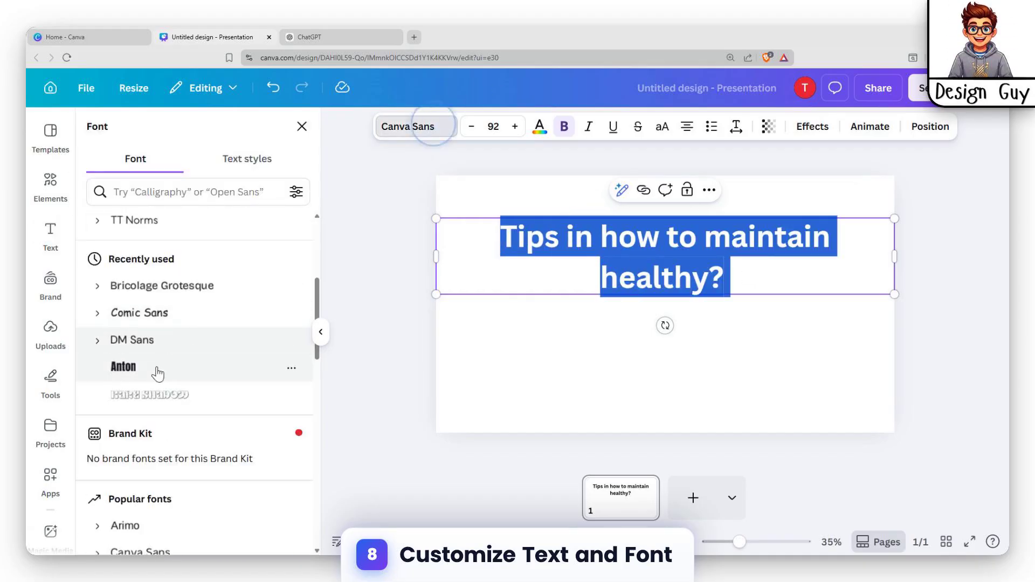
pyautogui.scroll(-2, 157, 369)
pyautogui.click(157, 287)
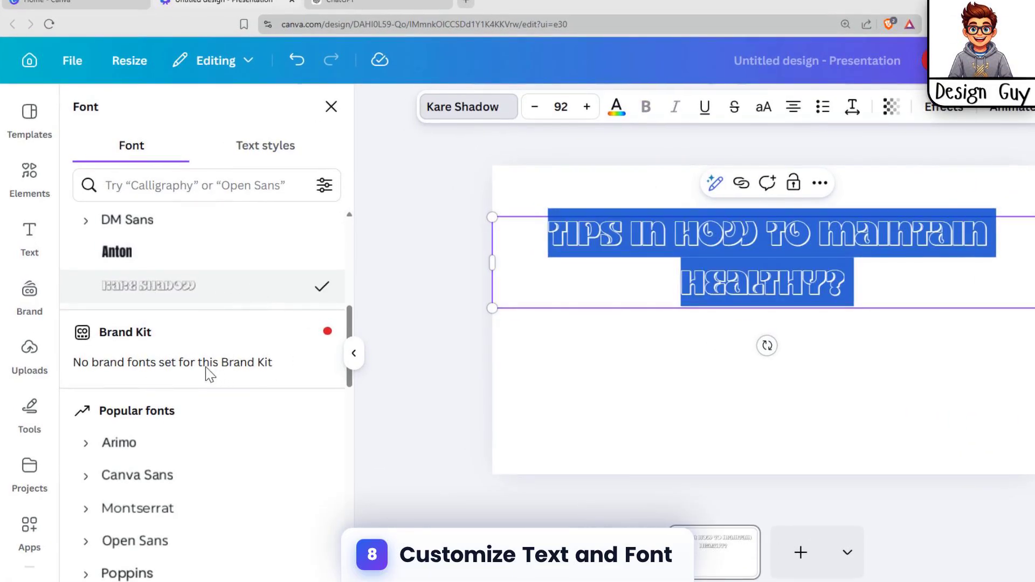
pyautogui.click(144, 444)
pyautogui.click(154, 476)
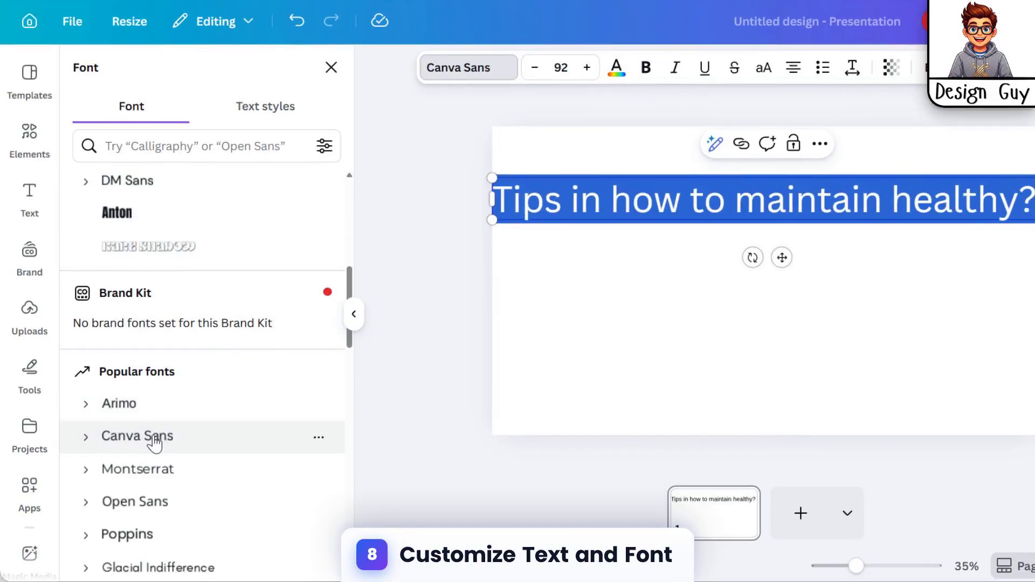
pyautogui.scroll(-3, 155, 442)
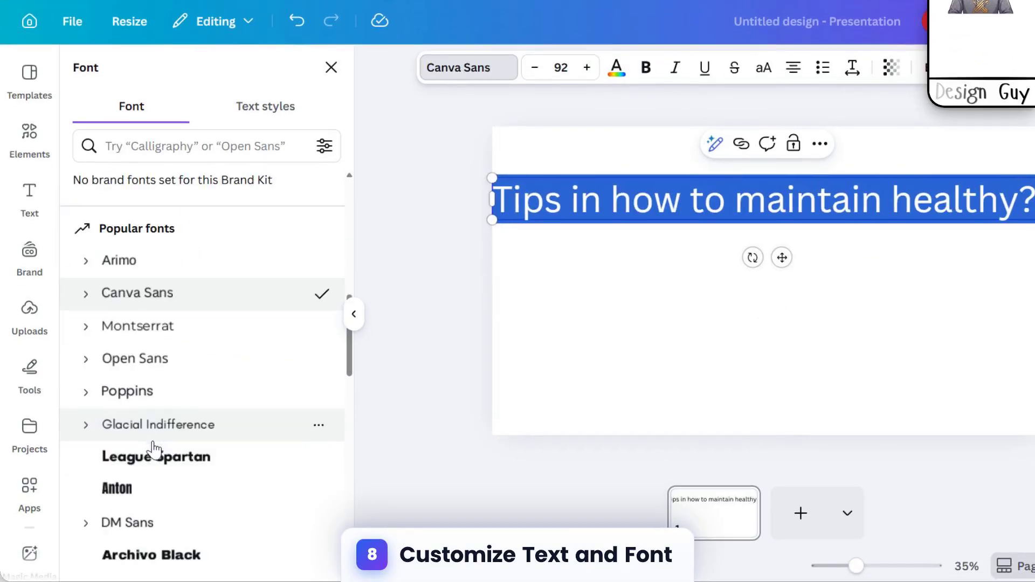
pyautogui.click(198, 455)
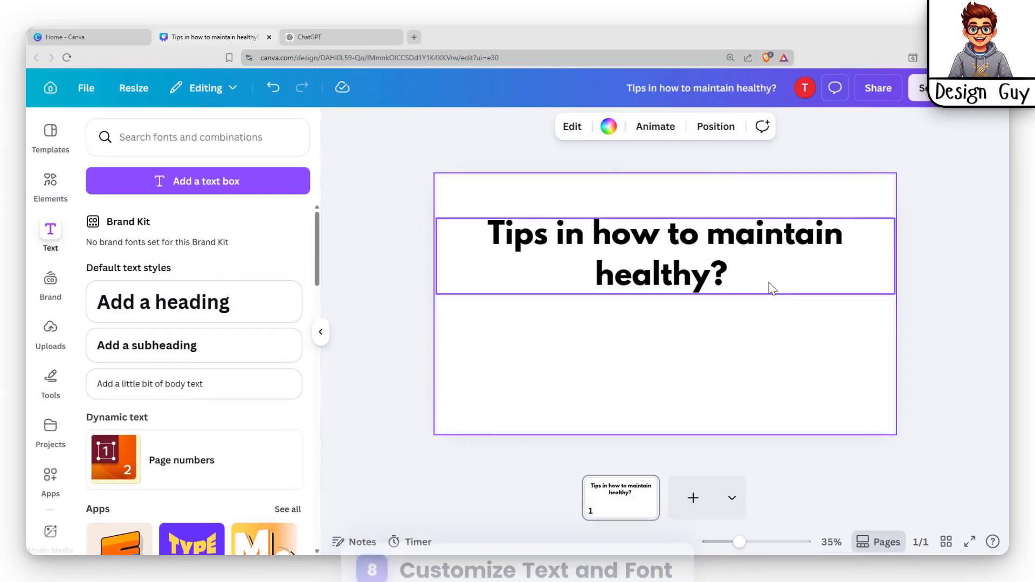
# Step: Try Canva Sans and Open Sans on the slide title and set its font to Montserrat
pyautogui.click(769, 286)
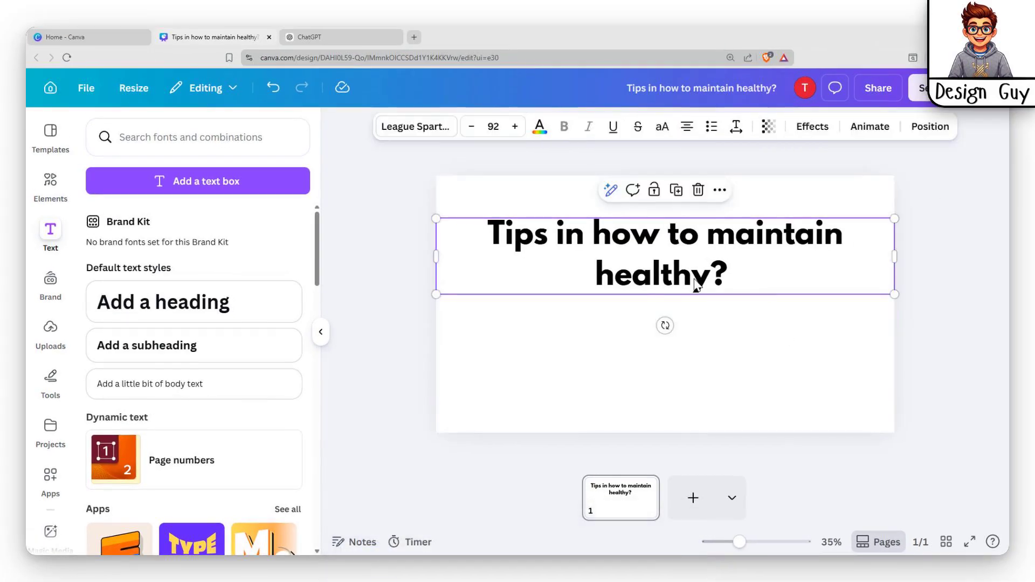
pyautogui.click(430, 125)
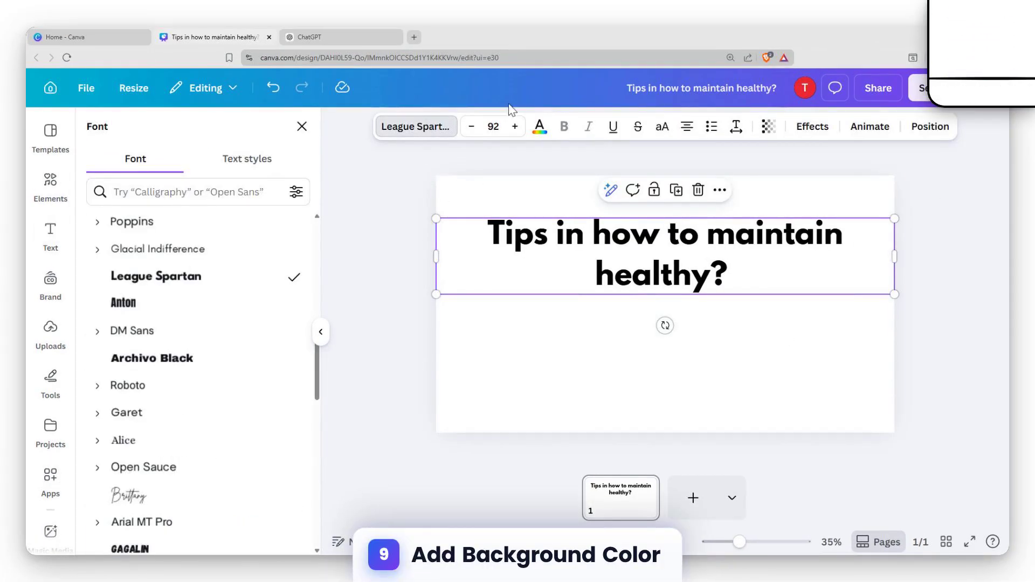
pyautogui.scroll(3, 261, 346)
pyautogui.scroll(4, 194, 345)
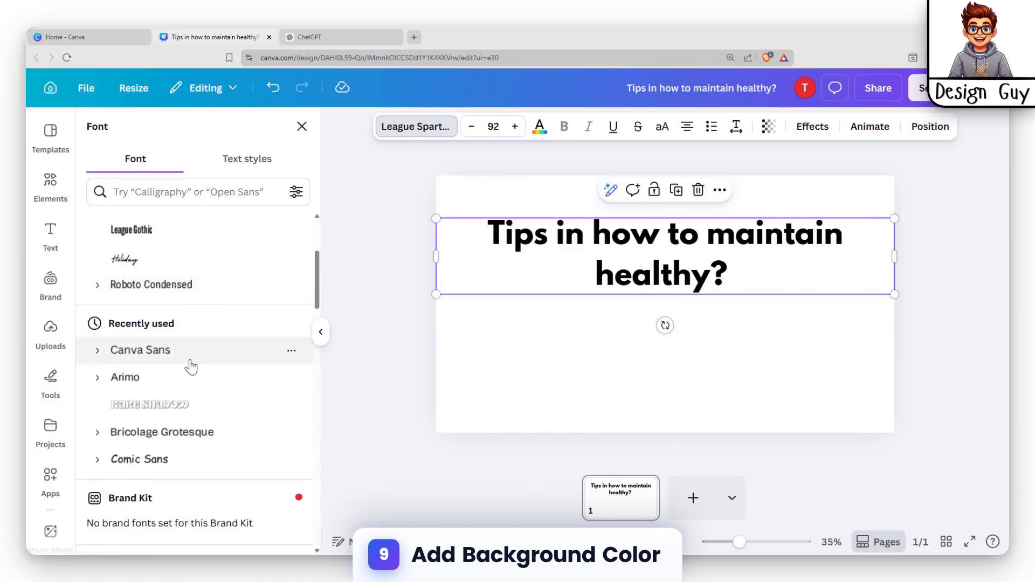
pyautogui.scroll(-2, 191, 366)
pyautogui.scroll(-2, 157, 459)
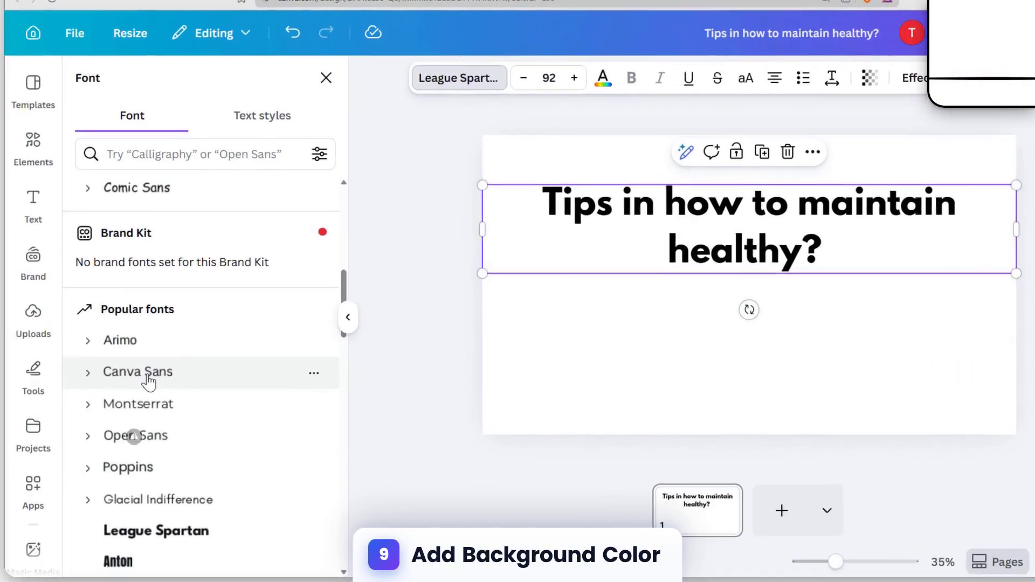
pyautogui.click(149, 384)
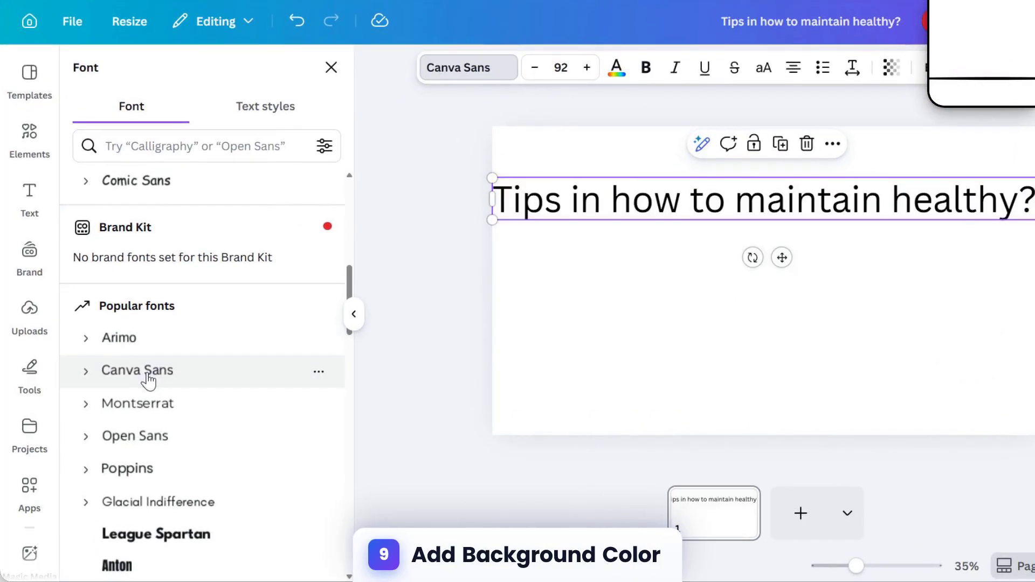
pyautogui.click(153, 404)
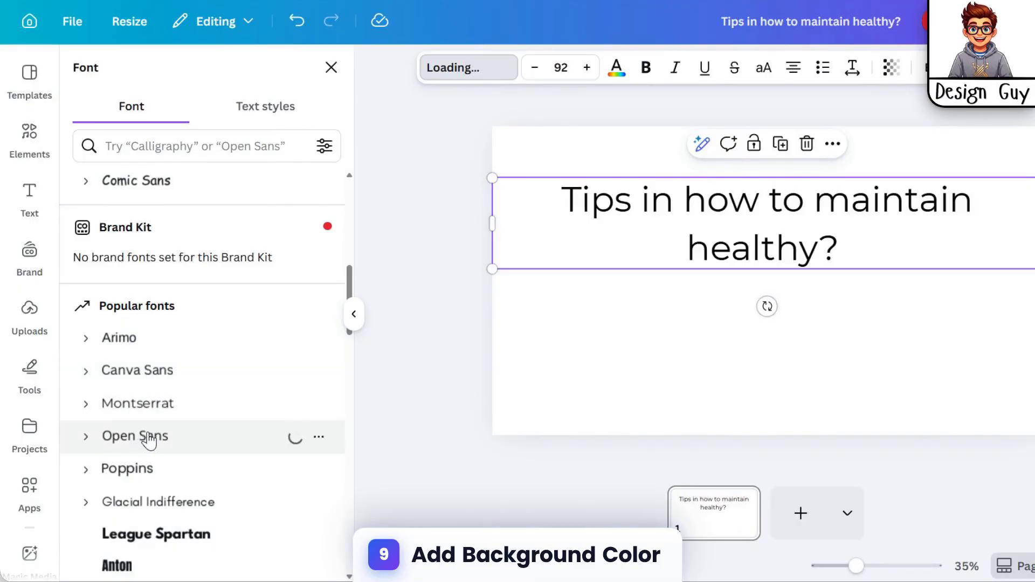
pyautogui.click(144, 406)
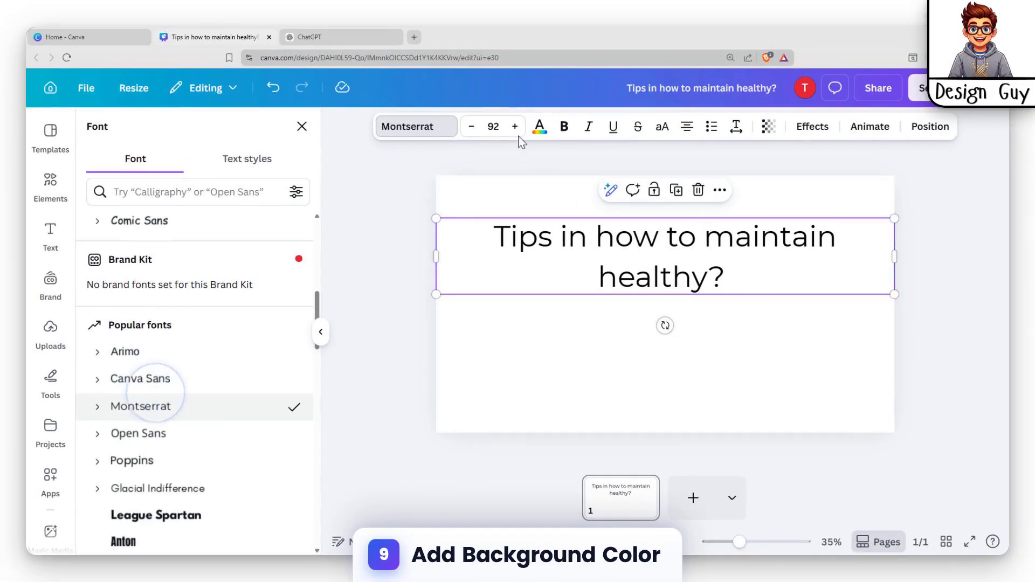
# Step: Try several gradients as the slide background and settle on the green to yellow-green default gradient
pyautogui.click(491, 194)
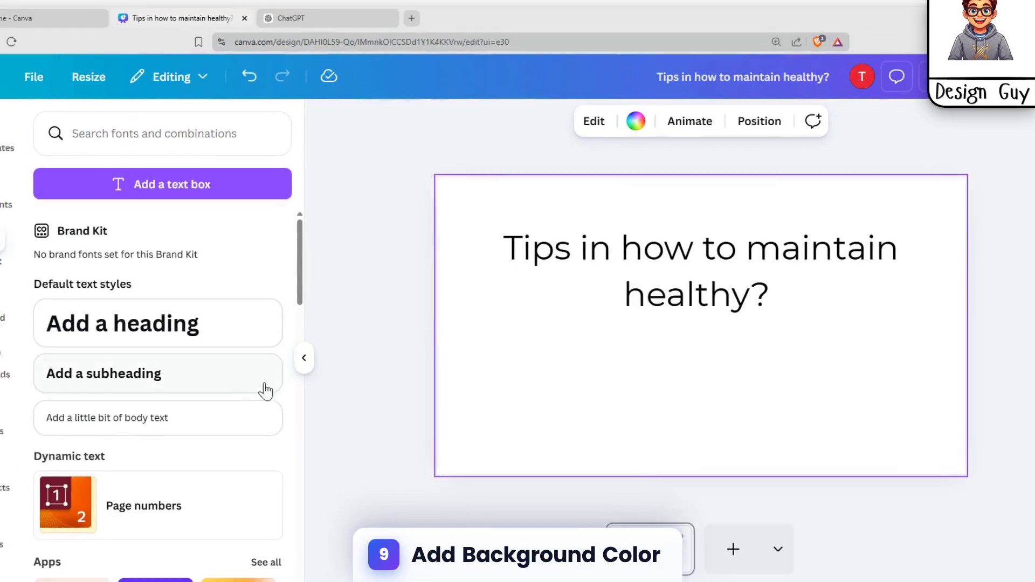
pyautogui.scroll(-5, 198, 430)
pyautogui.scroll(-3, 172, 399)
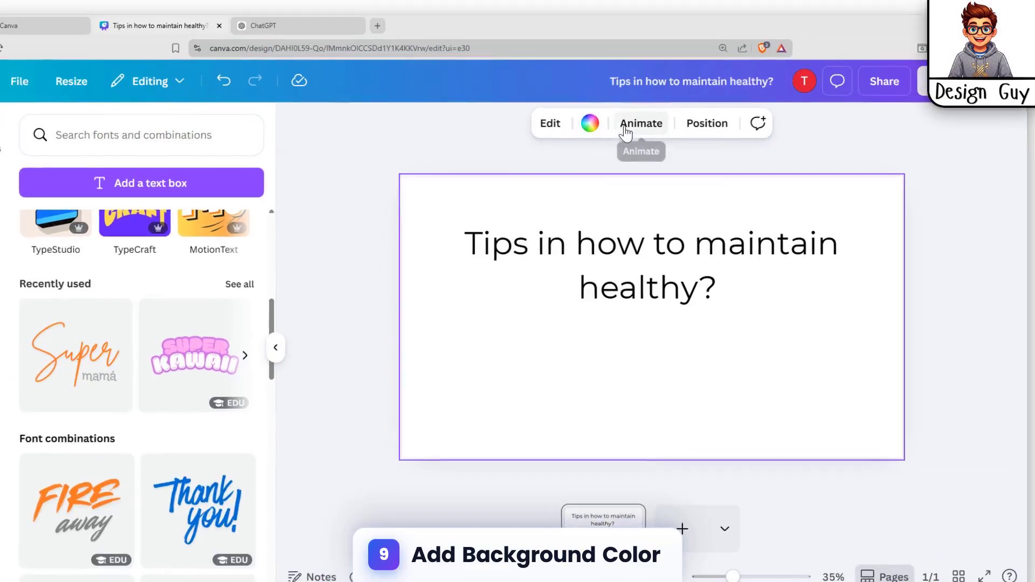
pyautogui.click(610, 128)
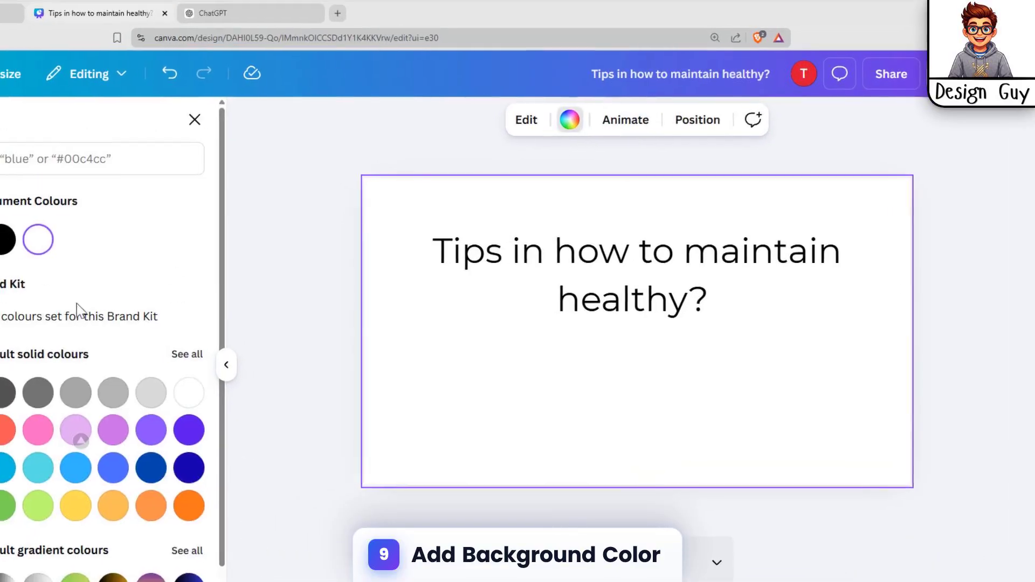
pyautogui.scroll(-2, 76, 308)
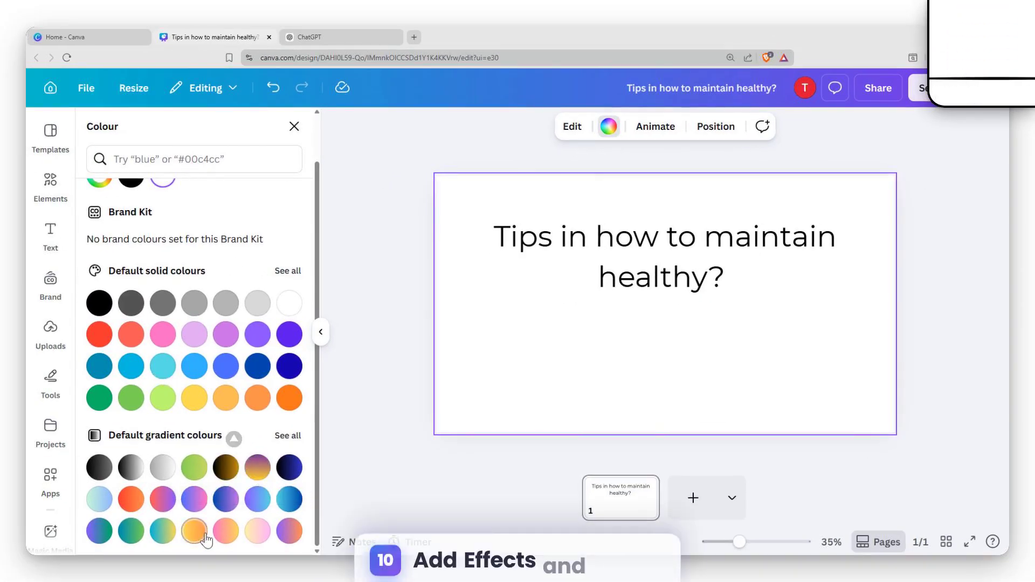
pyautogui.click(194, 532)
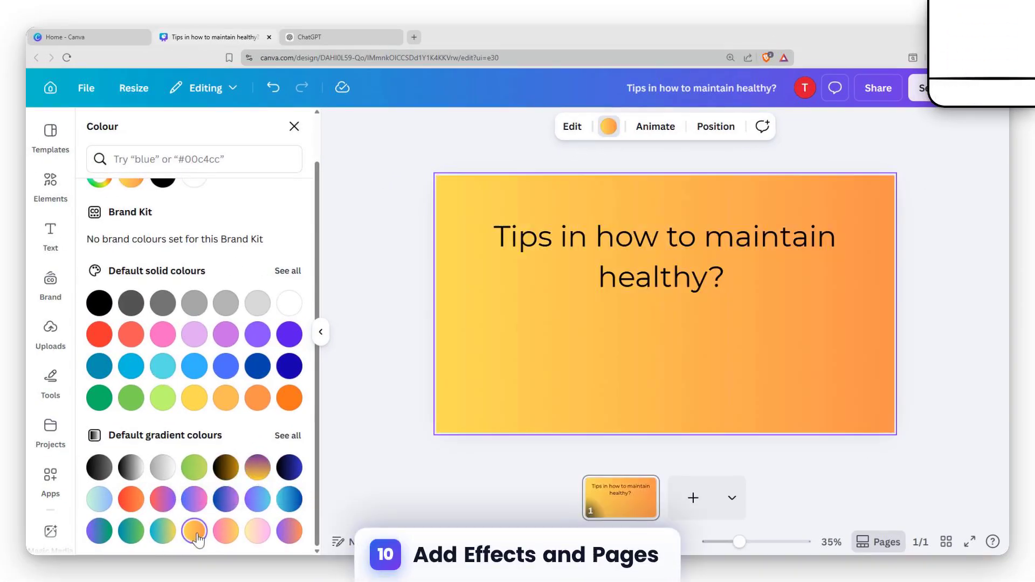
pyautogui.click(131, 531)
pyautogui.click(162, 531)
pyautogui.click(99, 499)
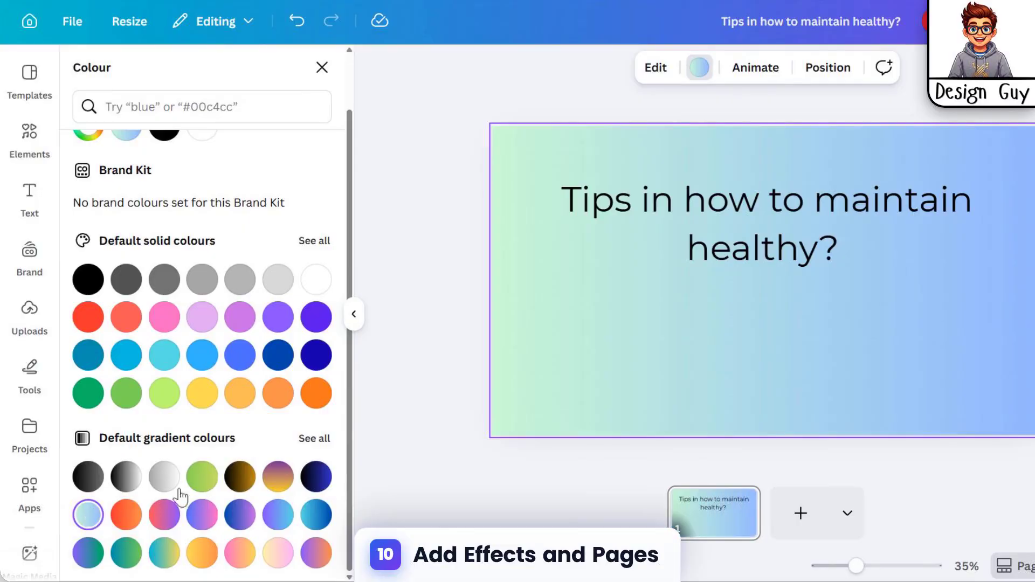
pyautogui.click(202, 476)
# Step: Apply the Splice text effect to the title "Tips in how to maintain healthy?"
pyautogui.click(863, 253)
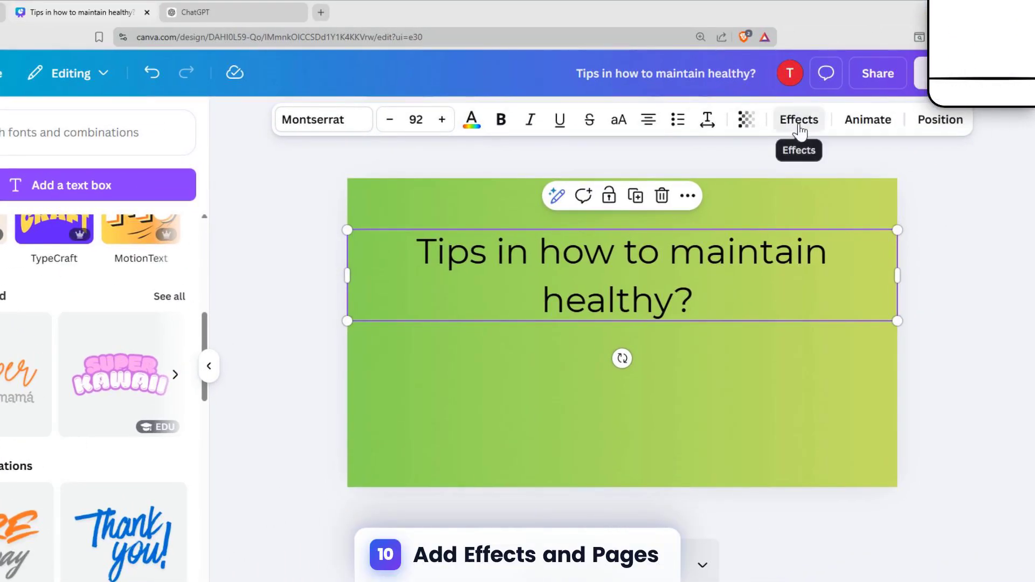
pyautogui.click(800, 124)
pyautogui.click(145, 294)
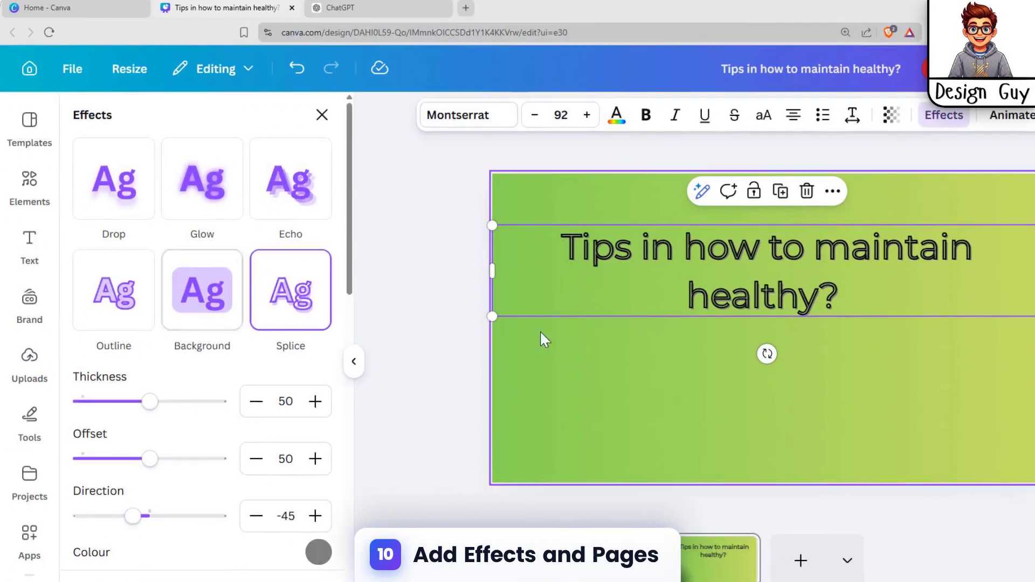
pyautogui.click(758, 426)
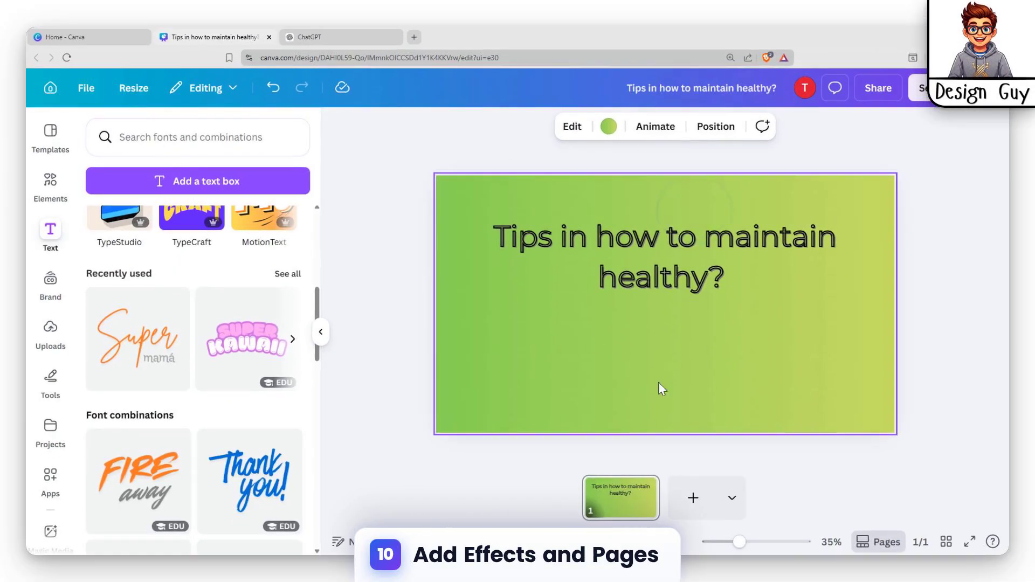
# Step: Add a second page and paste ChatGPT's tip "1. Eat real, balanced food" with its paragraph into a new subheading there
pyautogui.click(693, 498)
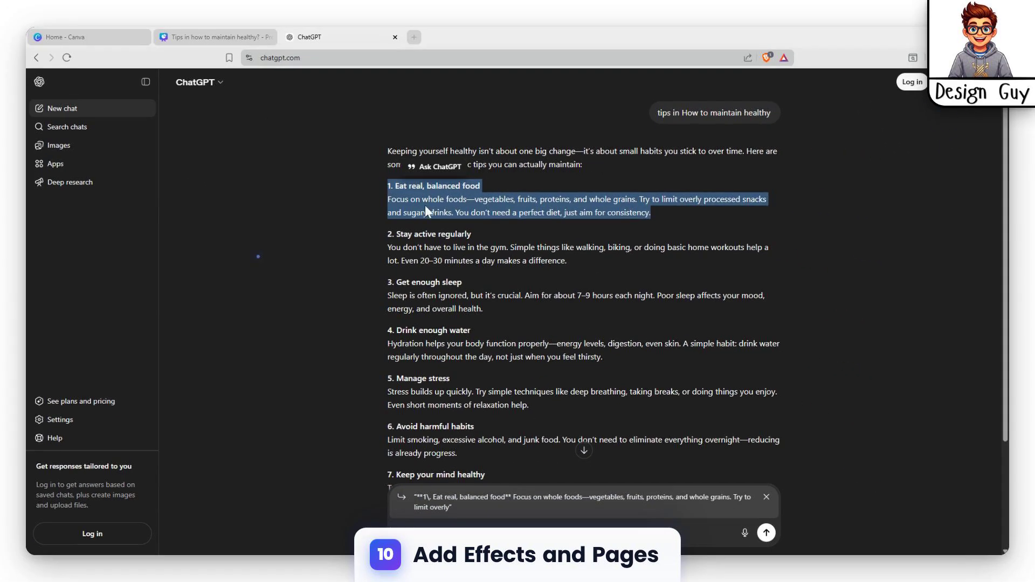
pyautogui.click(221, 36)
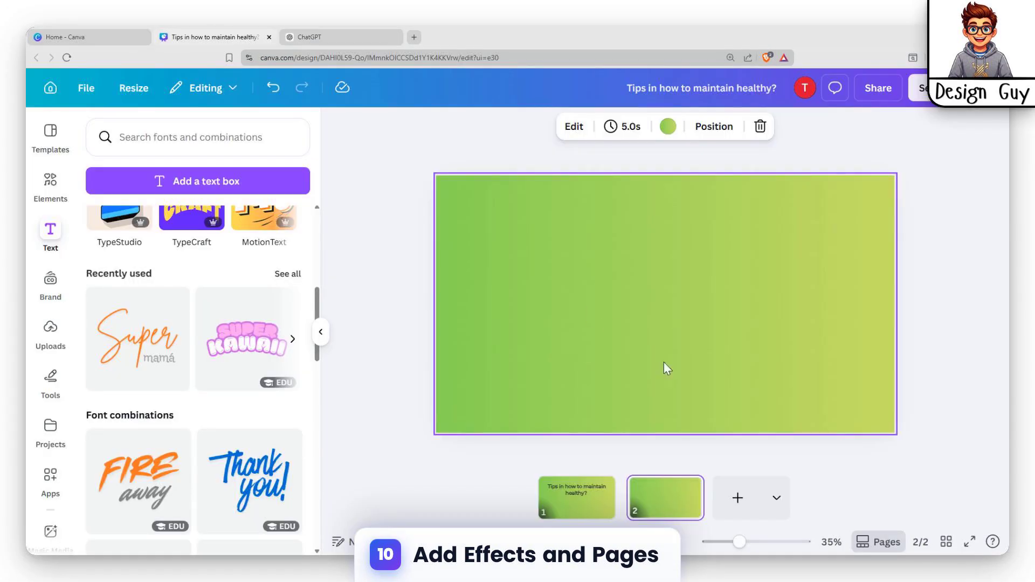
pyautogui.click(50, 236)
pyautogui.click(50, 186)
pyautogui.click(50, 235)
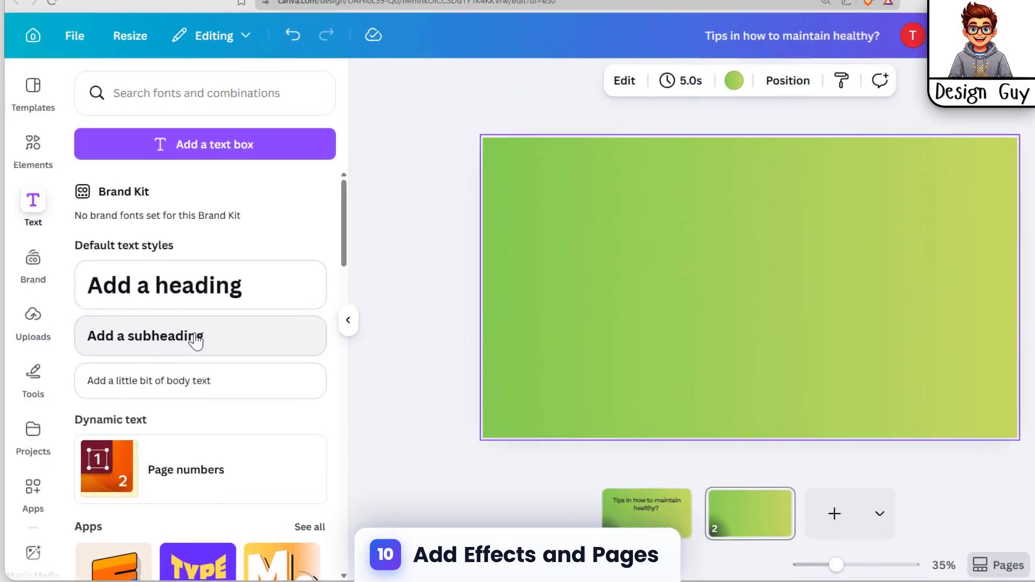
pyautogui.click(186, 348)
pyautogui.write('1. Eat real, balanced food Focus on whole foods—vegetables, fruits, proteins, and whole grains. Try to limit overly processed snacks and sugary drinks. You don’t need a perfect diet, just aim for consistency.')
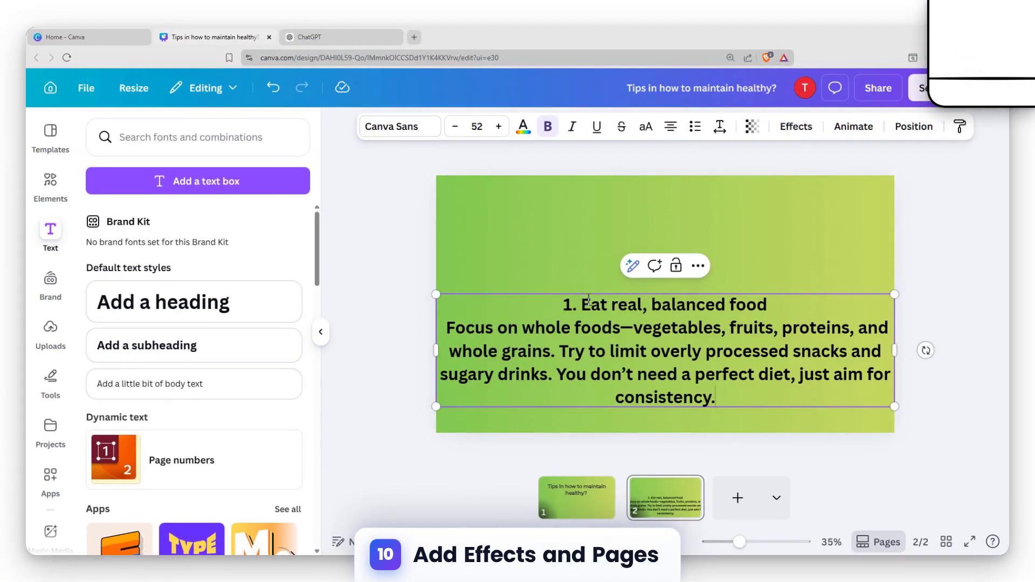
# Step: Move the tip text towards the top of page 2 and set its font size to 30
pyautogui.moveTo(625, 329); pyautogui.dragTo(615, 241)
pyautogui.click(456, 127)
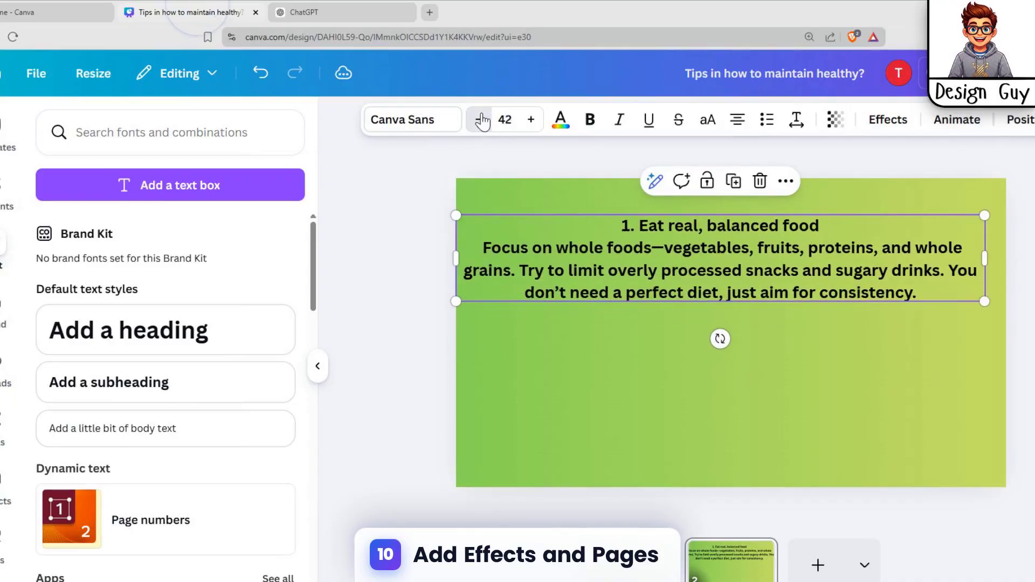
pyautogui.click(480, 120)
pyautogui.click(479, 119)
pyautogui.click(479, 120)
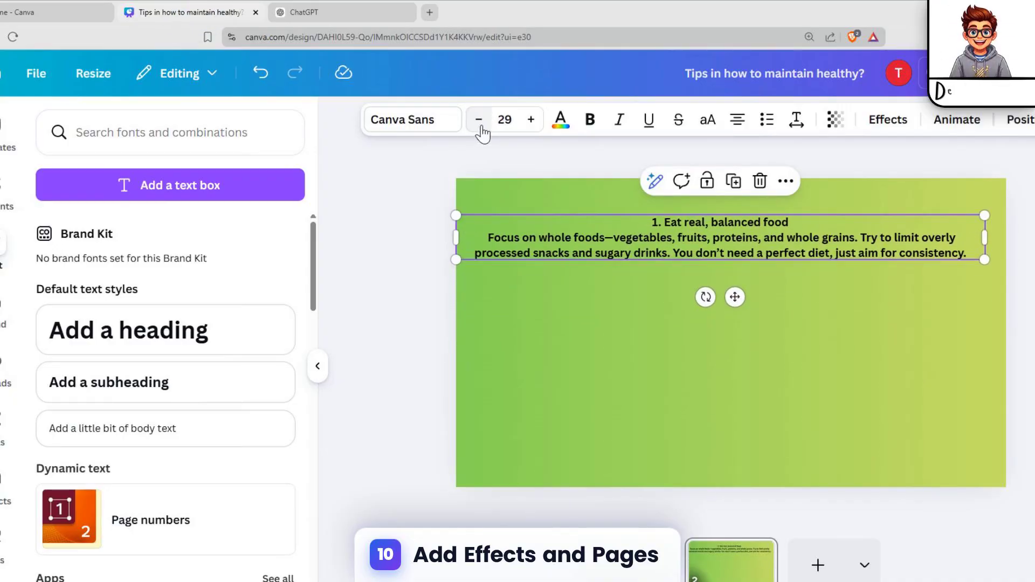
pyautogui.click(531, 119)
# Step: Scale the tip text box down to font size 27.4 and place it near the top edge of page 2
pyautogui.moveTo(539, 243); pyautogui.dragTo(539, 286)
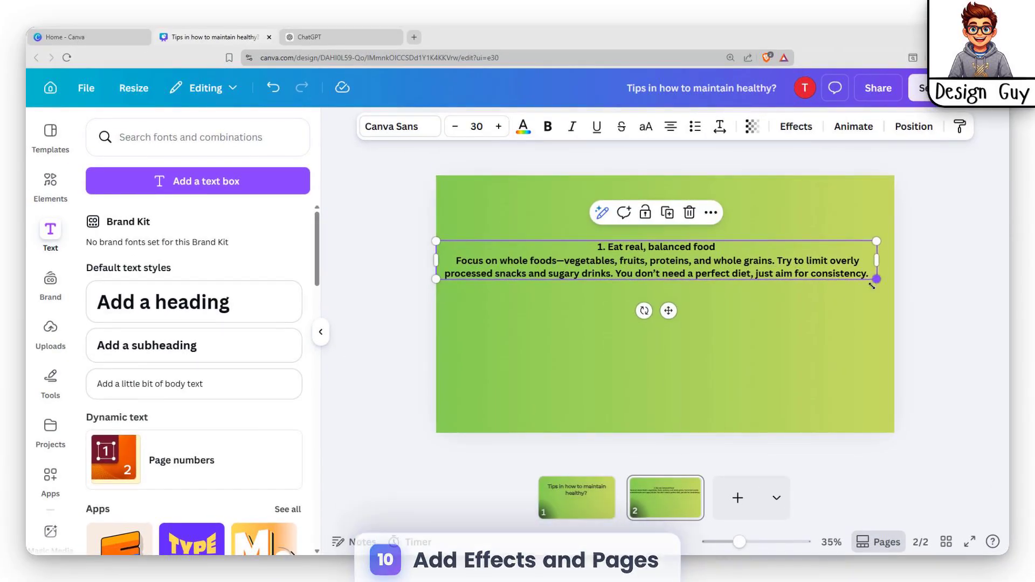
pyautogui.moveTo(987, 305); pyautogui.dragTo(660, 355)
pyautogui.moveTo(605, 322); pyautogui.dragTo(838, 284)
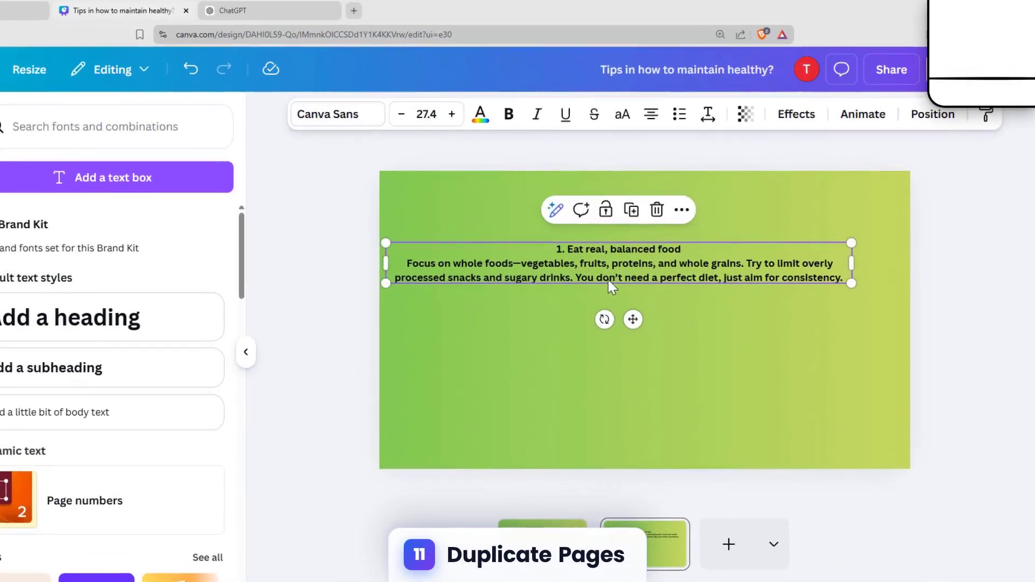
pyautogui.click(610, 279)
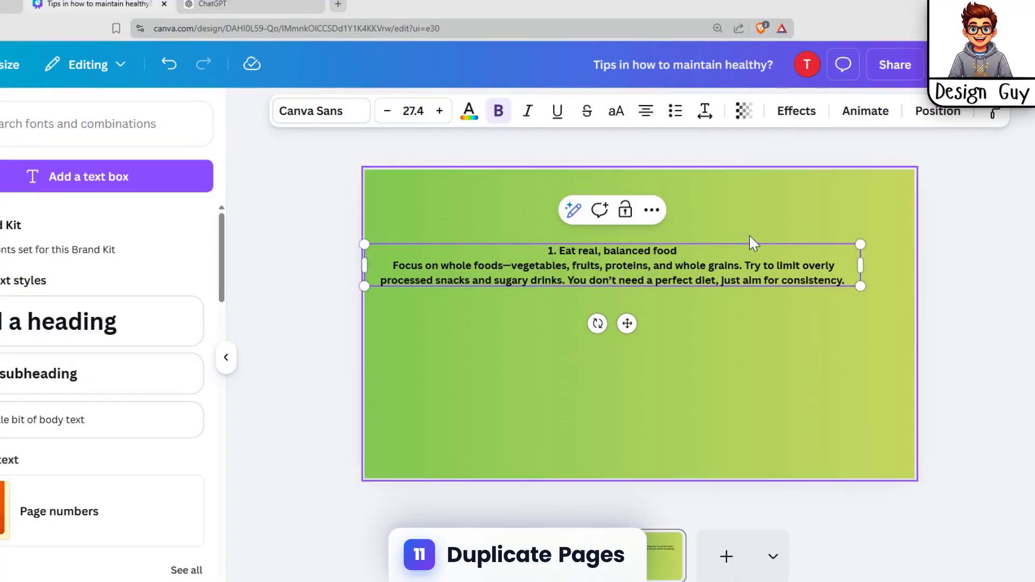
pyautogui.moveTo(730, 281); pyautogui.dragTo(625, 218)
pyautogui.click(681, 236)
pyautogui.click(637, 250)
pyautogui.click(633, 330)
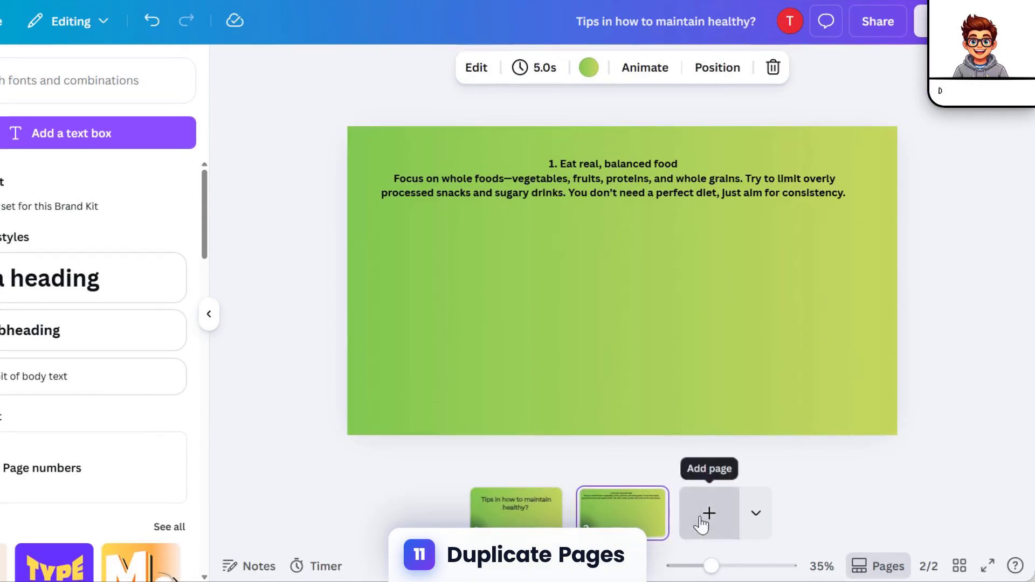
# Step: Add blank pages 3 and 4, and select tip "2. Stay active regularly" with its paragraph in ChatGPT
pyautogui.click(708, 564)
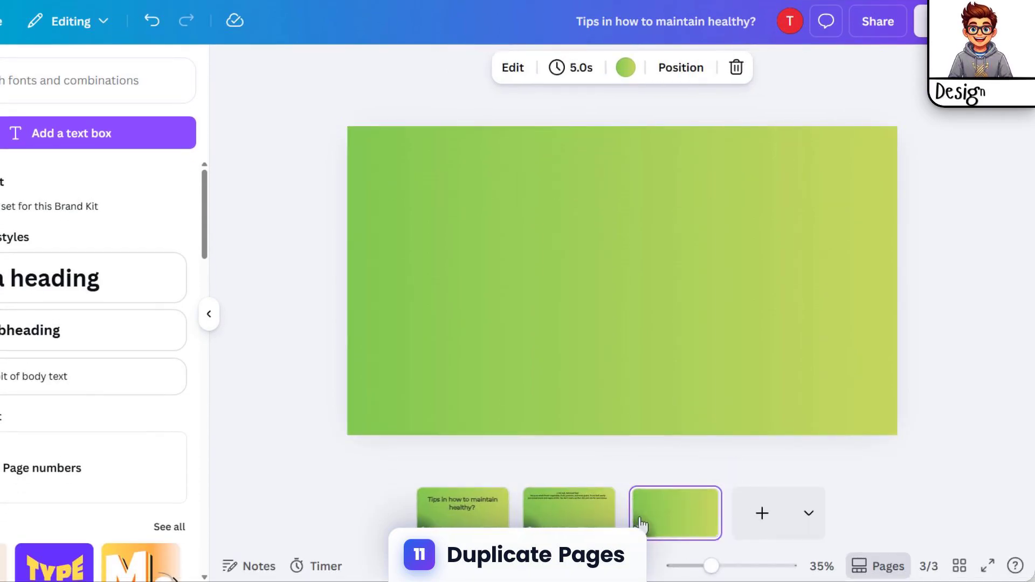
pyautogui.click(758, 512)
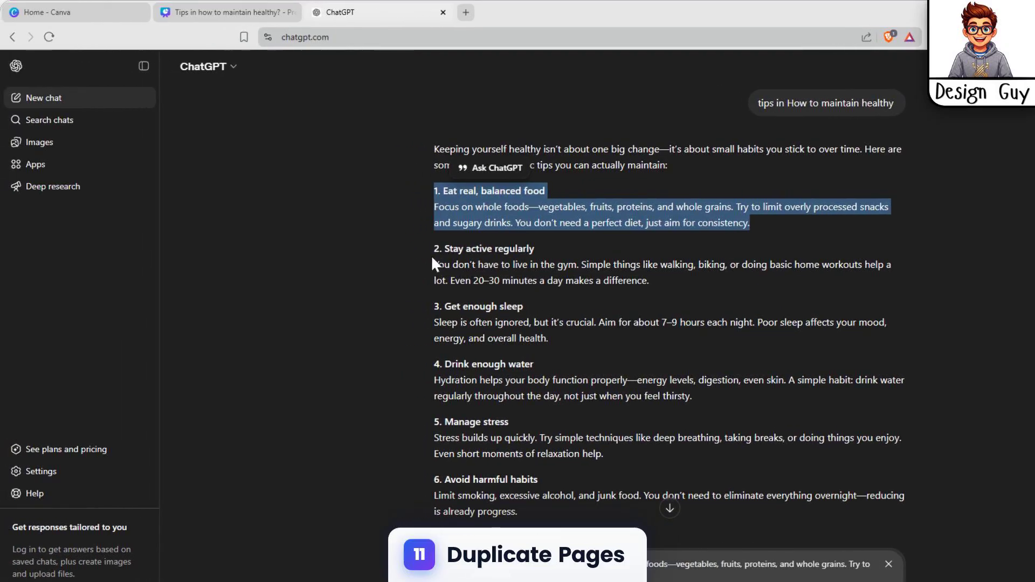
pyautogui.moveTo(387, 250); pyautogui.dragTo(648, 293)
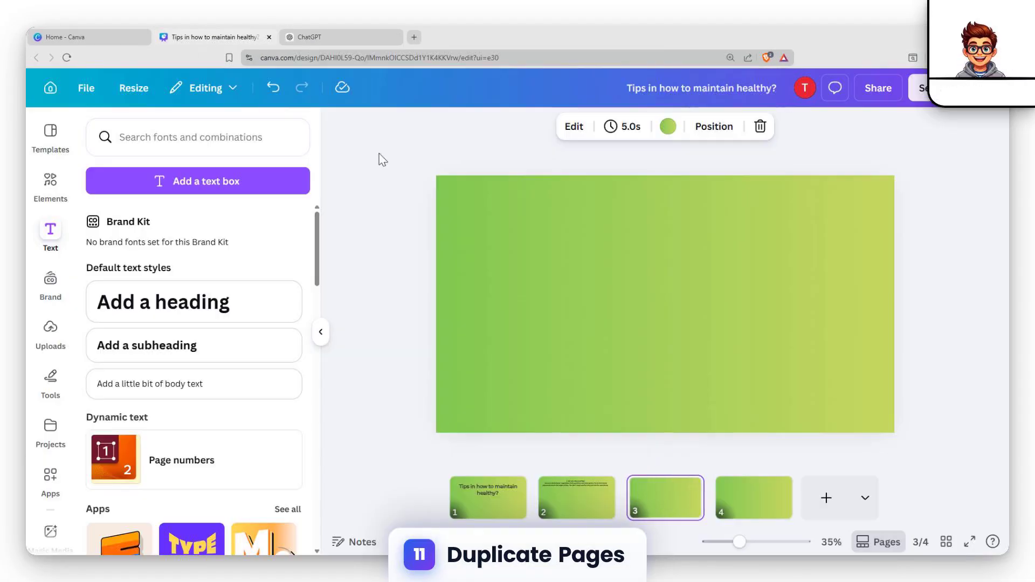
# Step: Copy the tip text box from page 2 and paste it onto pages 3 and 4
pyautogui.click(587, 489)
pyautogui.click(601, 227)
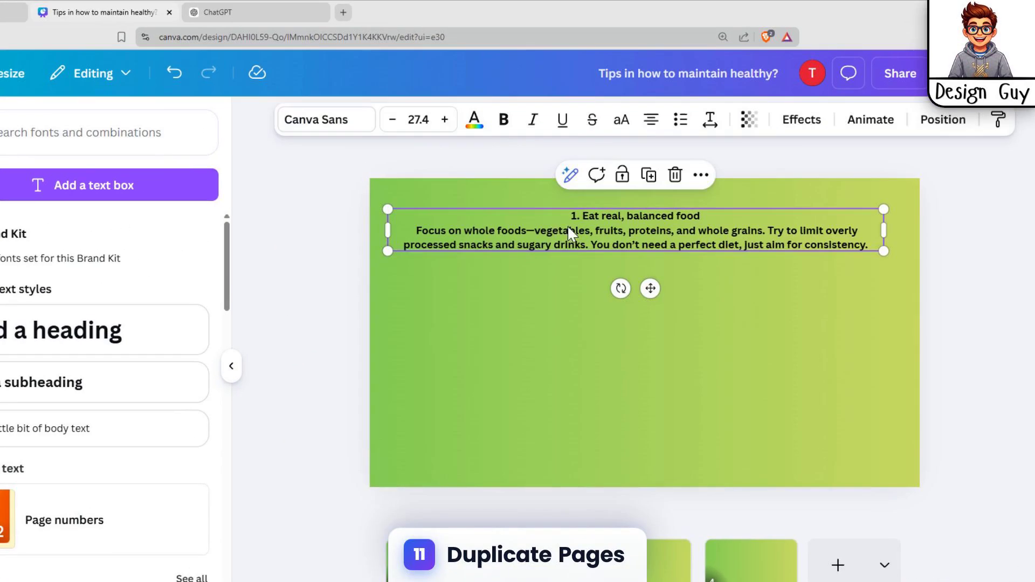
pyautogui.click(637, 513)
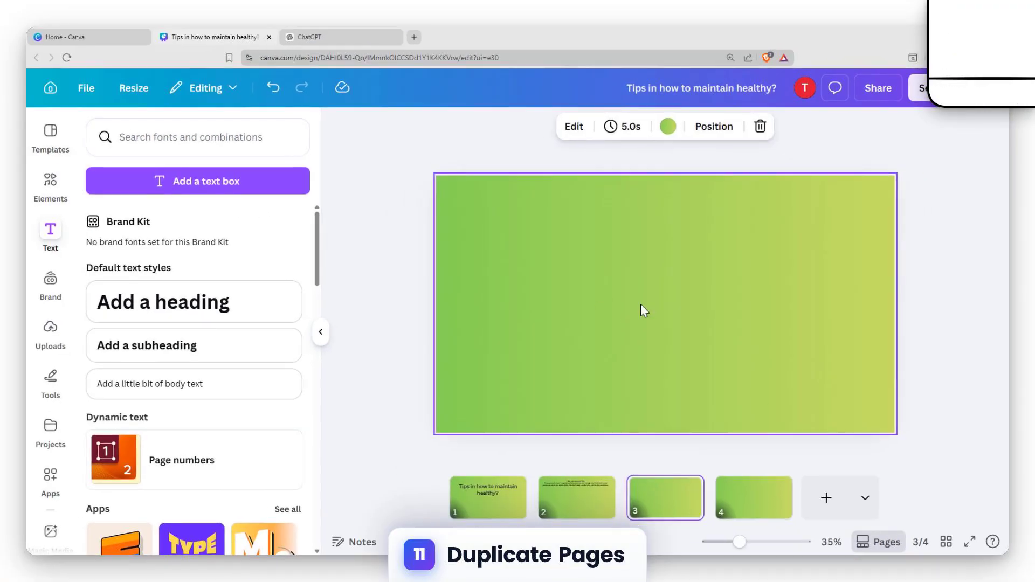
pyautogui.hotkey('ctrl', 'v')
pyautogui.click(729, 517)
pyautogui.hotkey('ctrl', 'v')
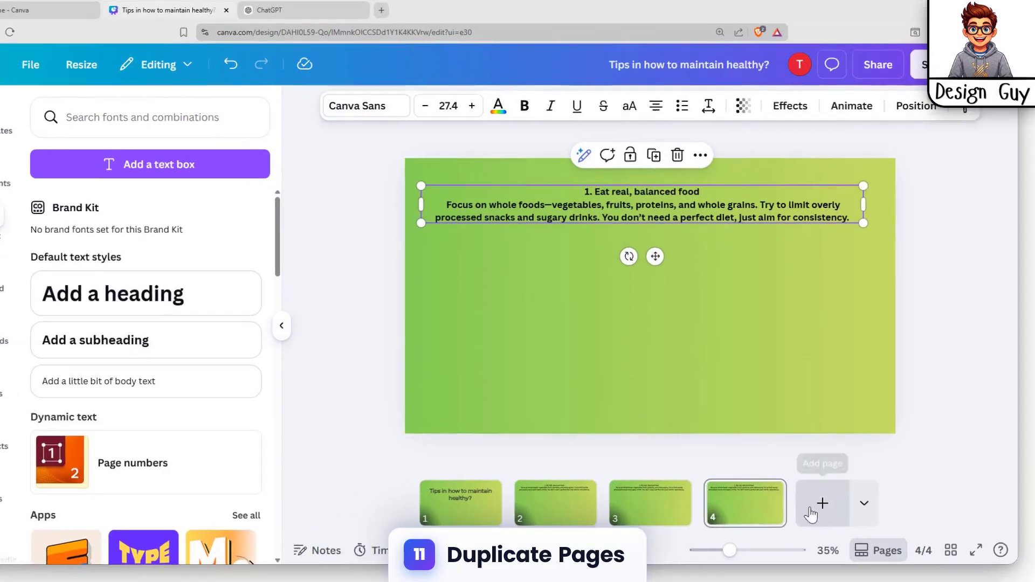
# Step: Duplicate page 4 once and page 5 three times to extend the presentation to eight pages
pyautogui.click(769, 509)
pyautogui.hotkey('ctrl', 'd')
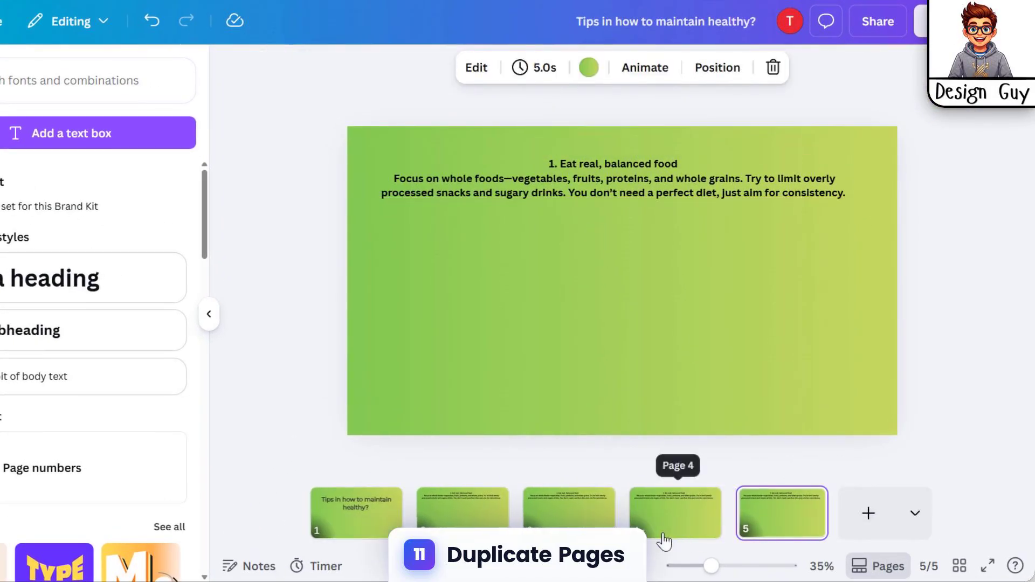
pyautogui.click(506, 518)
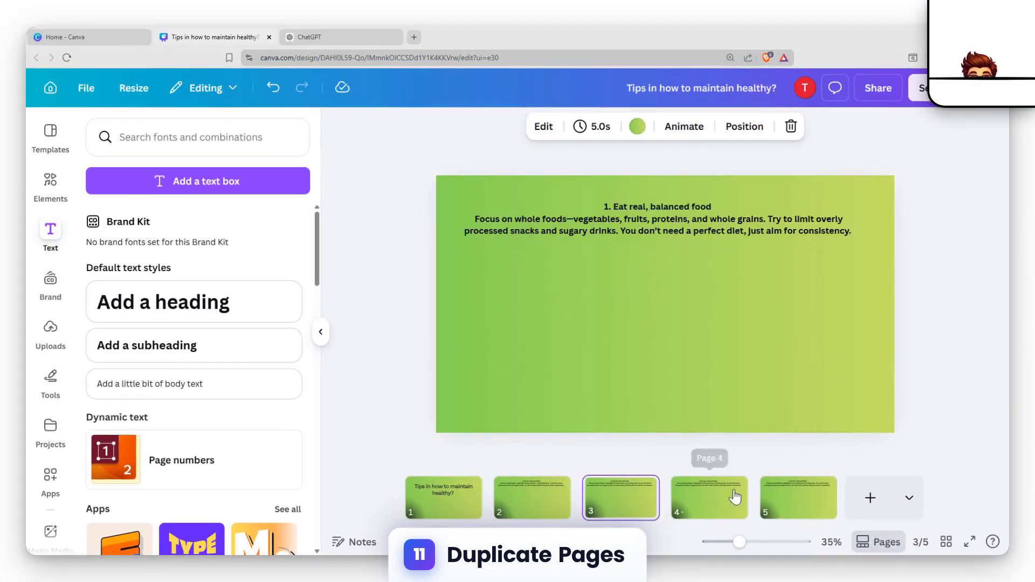
pyautogui.click(793, 496)
pyautogui.hotkey('ctrl', 'd')
pyautogui.hotkey('ctrl', 'd')
pyautogui.hotkey('ctrl', 'd')
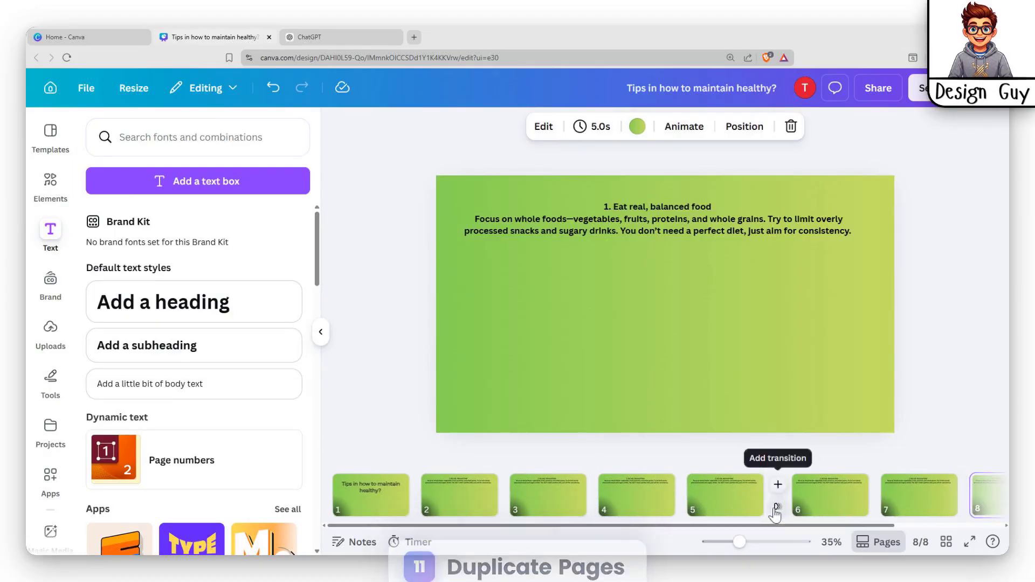
# Step: Duplicate the current page to extend the presentation to nine pages, and return to page 3
pyautogui.hotkey('ctrl', 'd')
pyautogui.click(434, 502)
pyautogui.click(355, 500)
pyautogui.click(370, 498)
pyautogui.click(546, 496)
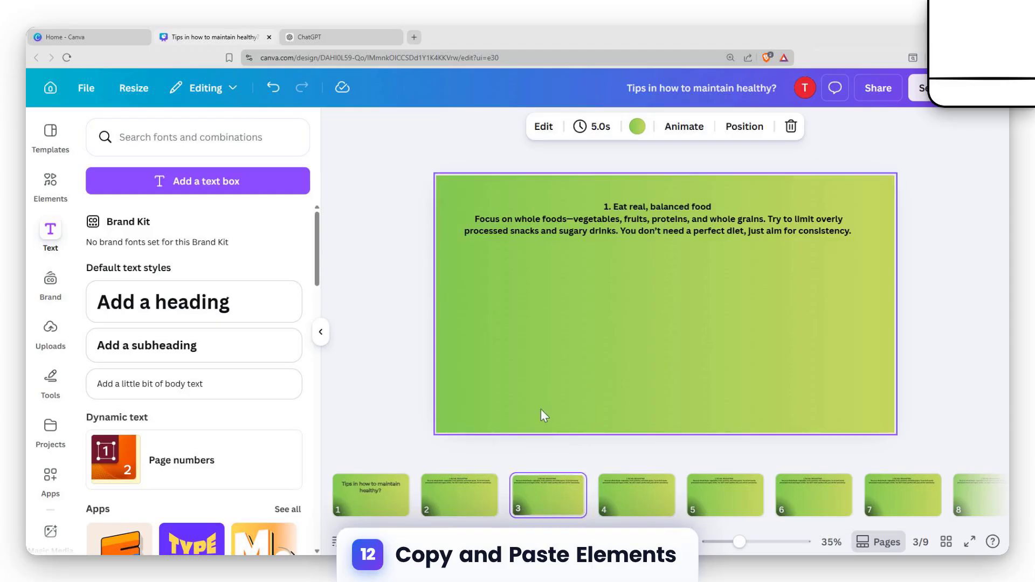
# Step: Copy tip "2. Stay active regularly" with its paragraph from ChatGPT and replace page 3's text with it
pyautogui.click(302, 36)
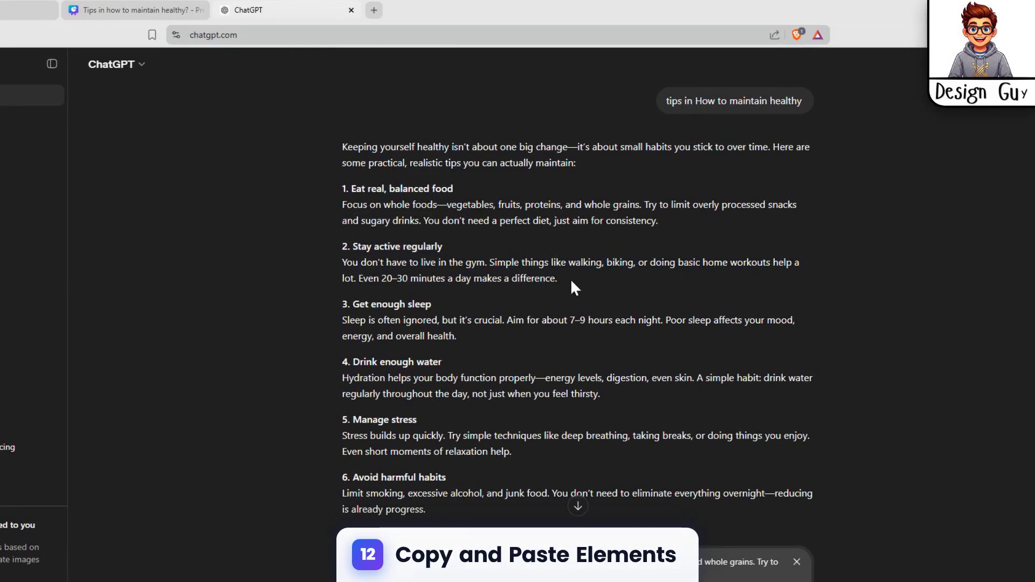
pyautogui.moveTo(570, 279); pyautogui.dragTo(337, 250)
pyautogui.hotkey('ctrl', 'c')
pyautogui.click(132, 6)
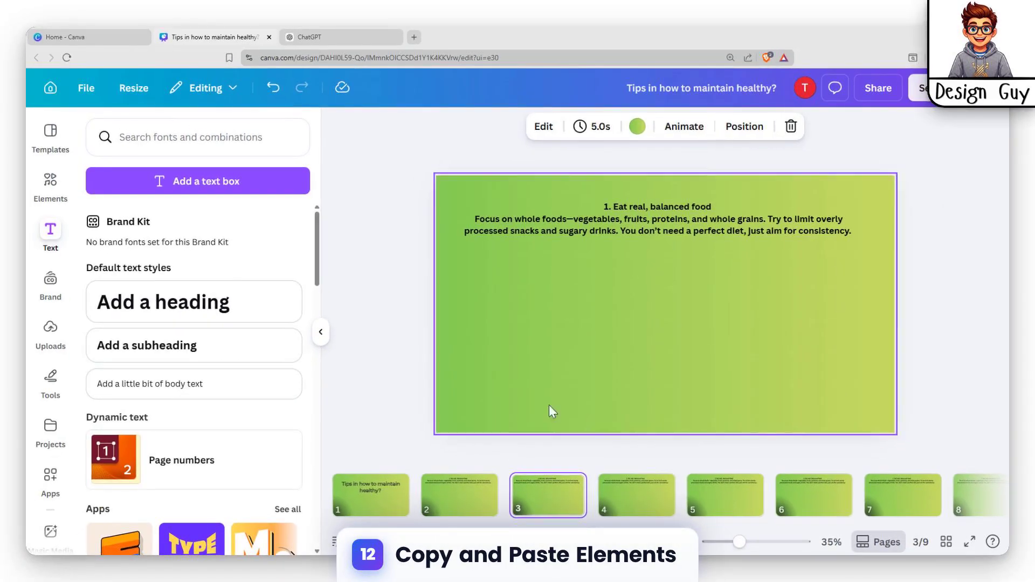
pyautogui.click(603, 233)
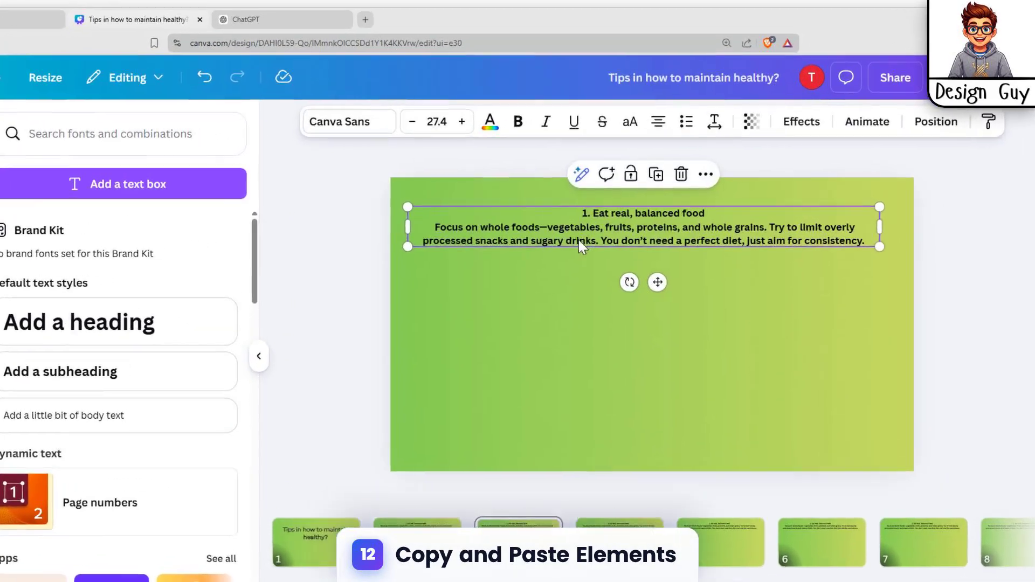
pyautogui.doubleClick(600, 231)
pyautogui.hotkey('ctrl', 'v')
# Step: Replace page 4's text with tip "3. Get enough sleep" and its paragraph, copied from ChatGPT
pyautogui.click(636, 495)
pyautogui.click(324, 37)
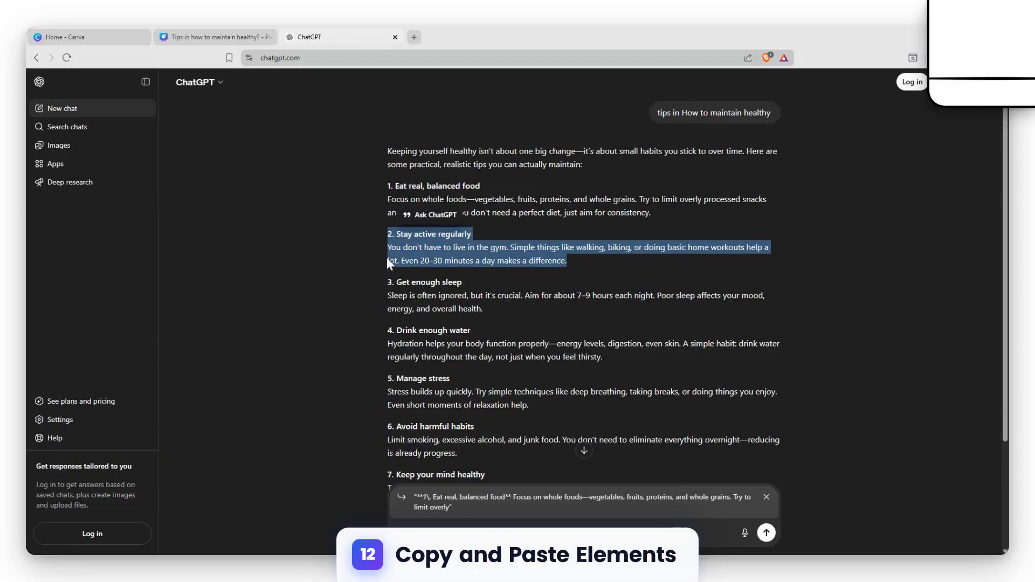
pyautogui.moveTo(388, 282); pyautogui.dragTo(474, 309)
pyautogui.hotkey('ctrl', 'c')
pyautogui.click(216, 37)
pyautogui.click(539, 238)
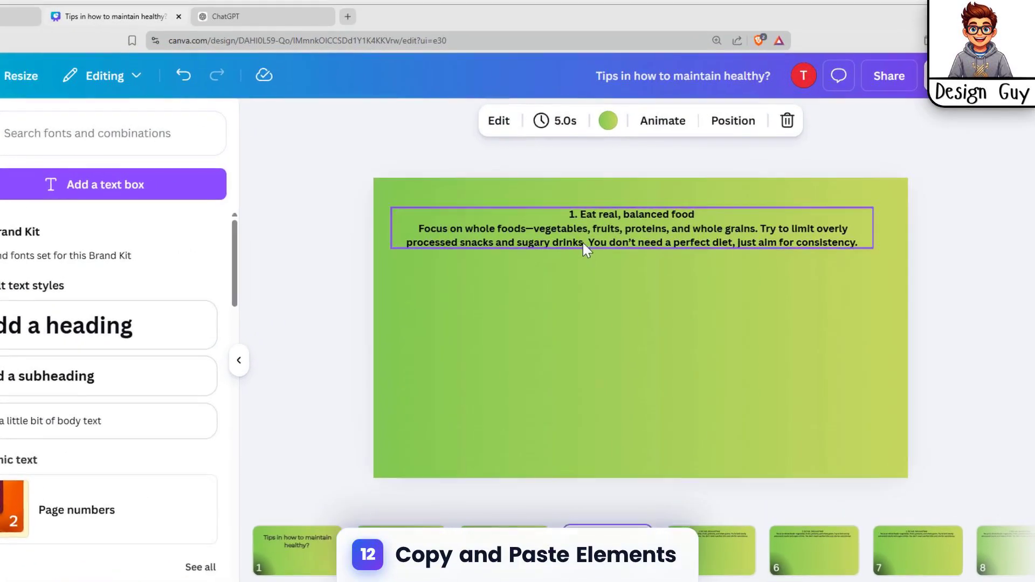
pyautogui.doubleClick(539, 237)
pyautogui.hotkey('ctrl', 'v')
# Step: Replace page 5's text with tip "4. Drink enough water" and its paragraph, copied from ChatGPT
pyautogui.click(701, 556)
pyautogui.click(216, 12)
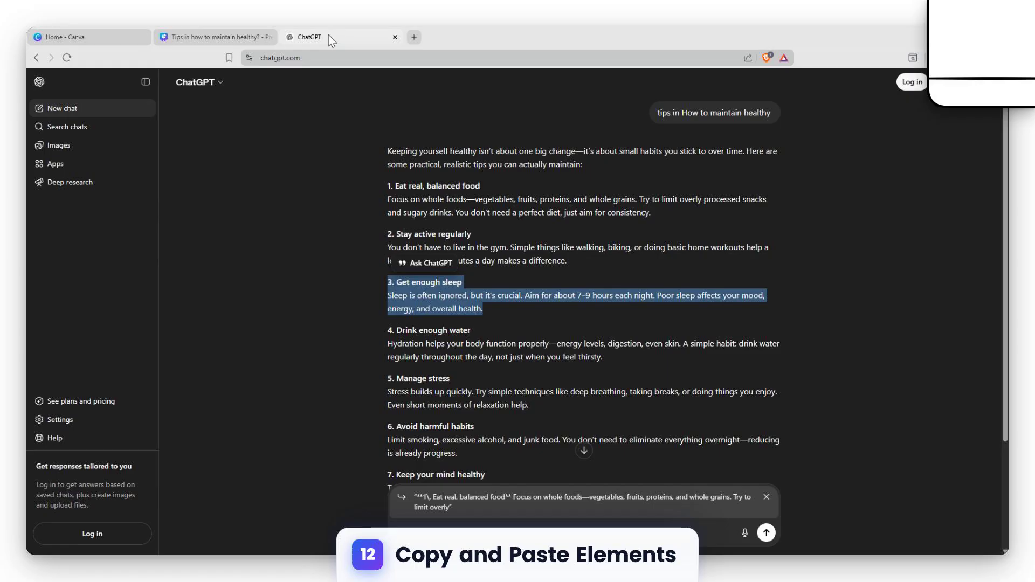
pyautogui.moveTo(382, 329); pyautogui.dragTo(610, 356)
pyautogui.hotkey('ctrl', 'shift', 'Tab')
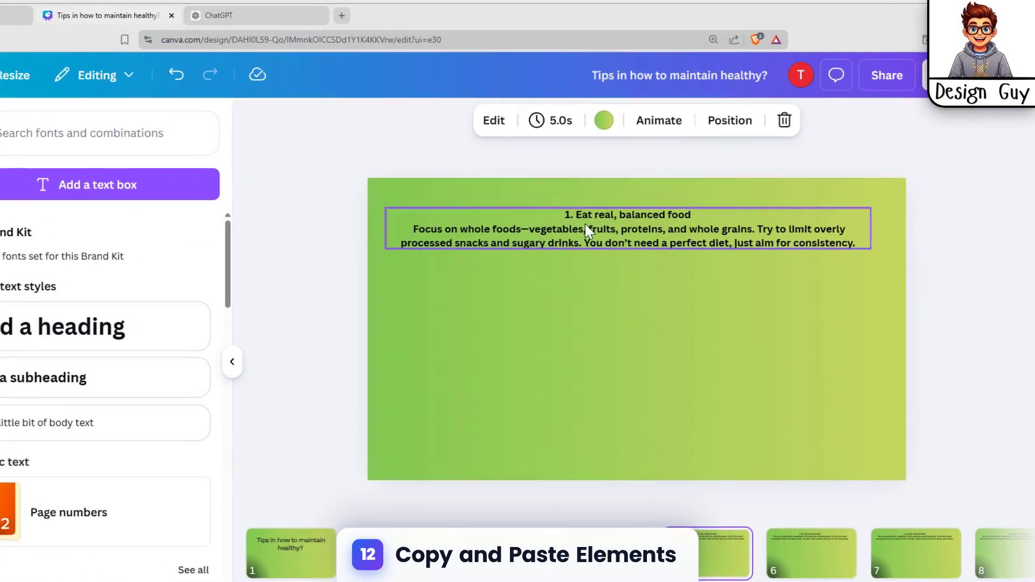
pyautogui.doubleClick(626, 219)
pyautogui.hotkey('ctrl', 'v')
# Step: Replace page 6's text with tip "5. Manage stress" and its paragraph, copied from ChatGPT
pyautogui.click(793, 504)
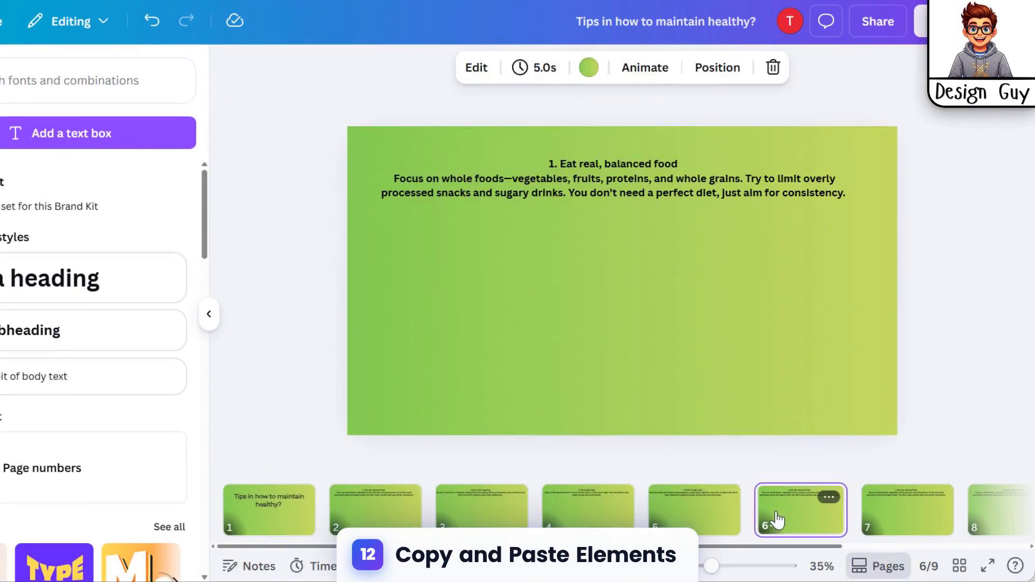
pyautogui.hotkey('ctrl', 'Tab')
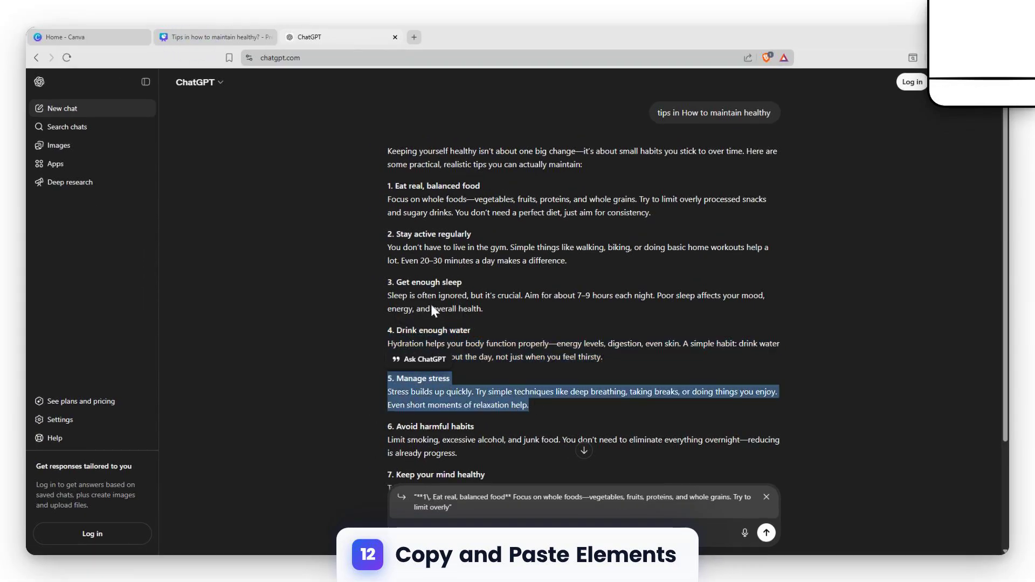
pyautogui.hotkey('ctrl', 'shift', 'Tab')
pyautogui.doubleClick(768, 157)
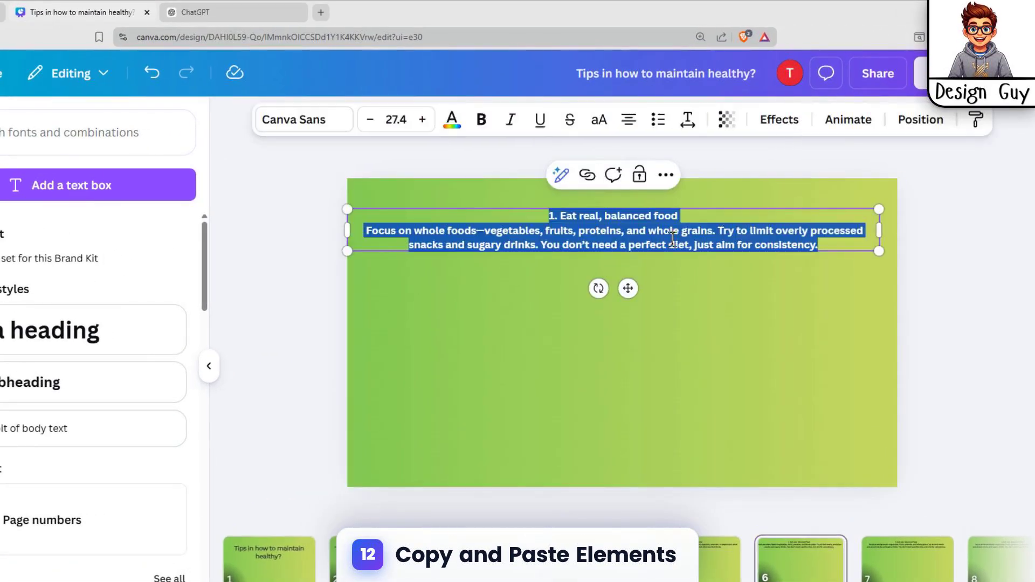
pyautogui.hotkey('ctrl', 'v')
# Step: Replace page 7's text with tip "6. Avoid harmful habits" and its paragraph, copied from ChatGPT
pyautogui.click(732, 567)
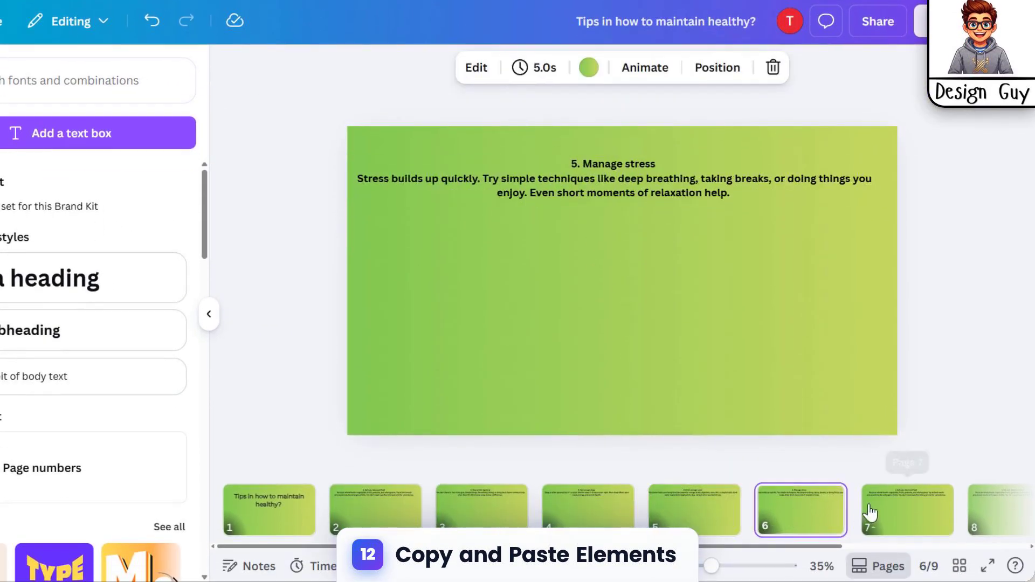
pyautogui.click(870, 512)
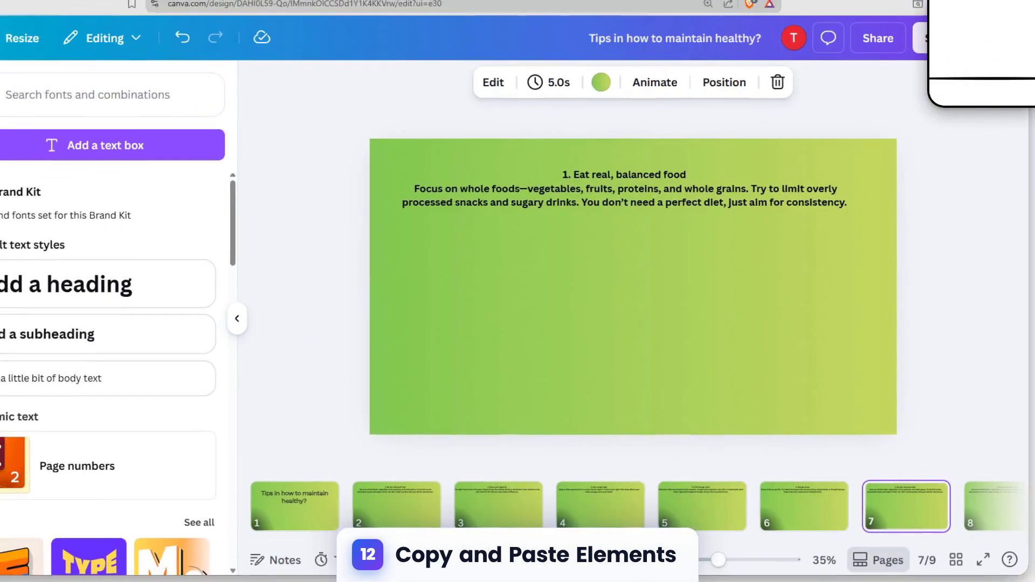
pyautogui.hotkey('ctrl', 'Tab')
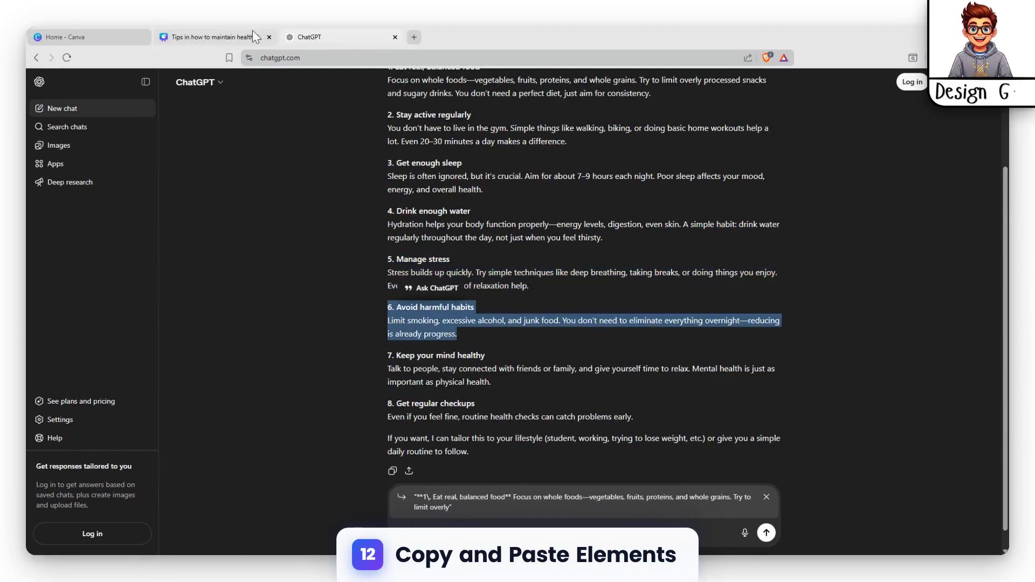
pyautogui.click(253, 34)
pyautogui.doubleClick(619, 213)
pyautogui.hotkey('ctrl', 'v')
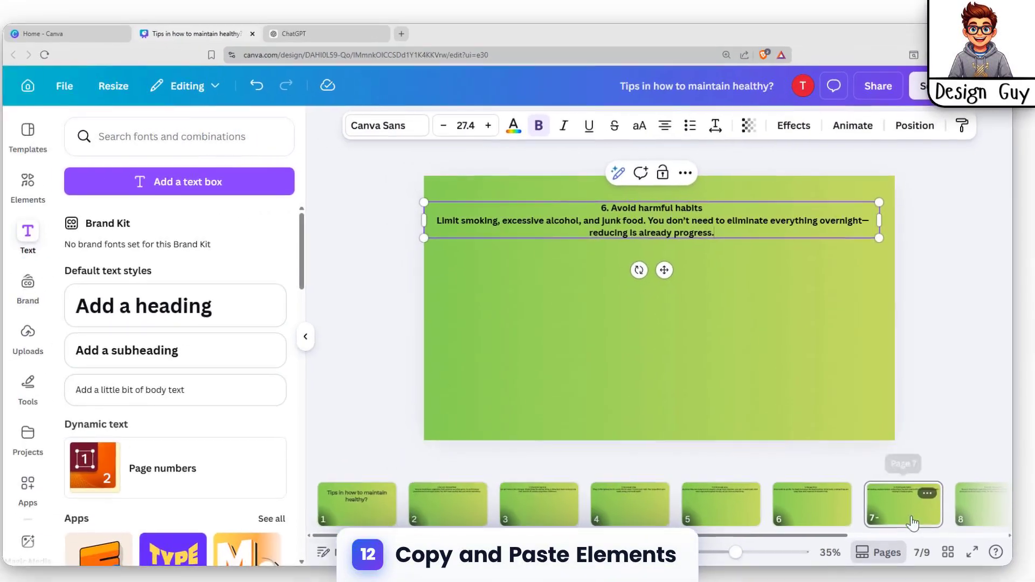
# Step: Replace page 8's text with tip "7. Keep your mind healthy" and its paragraph, copied from ChatGPT
pyautogui.click(962, 513)
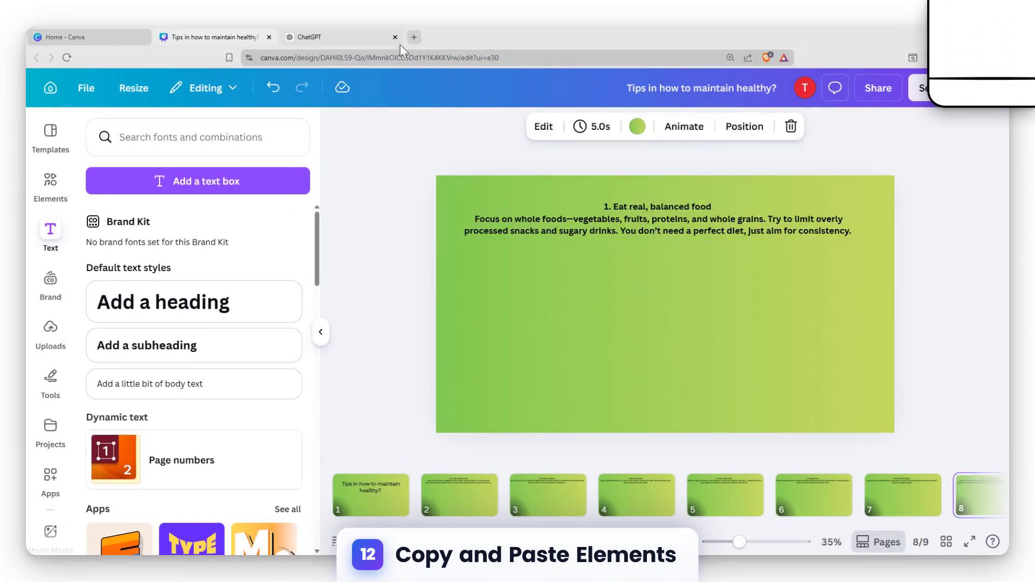
pyautogui.hotkey('ctrl', 'Tab')
pyautogui.moveTo(491, 383); pyautogui.dragTo(391, 351)
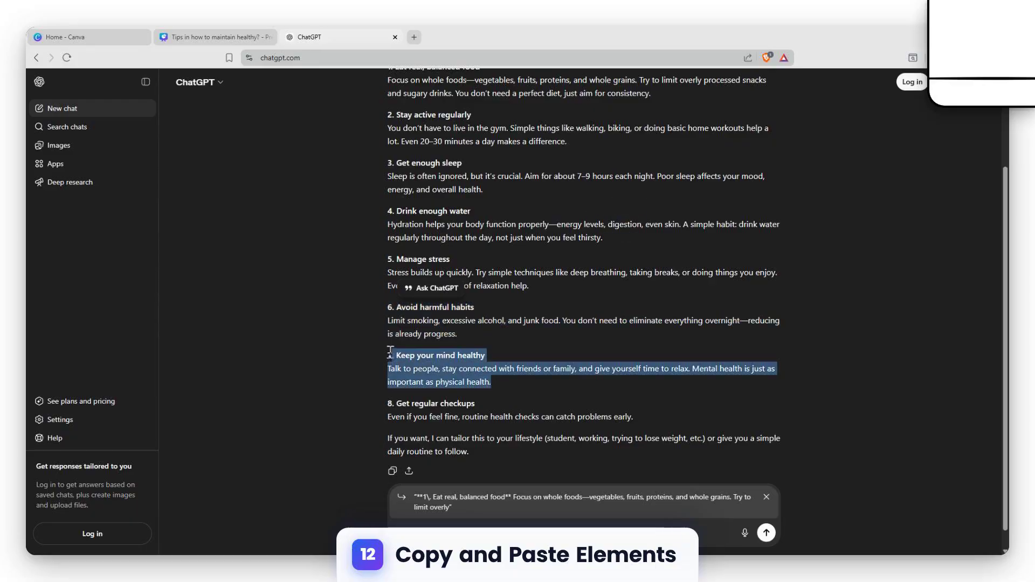
pyautogui.hotkey('ctrl', 'c')
pyautogui.hotkey('ctrl', 'shift', 'Tab')
pyautogui.doubleClick(642, 227)
pyautogui.hotkey('ctrl', 'v')
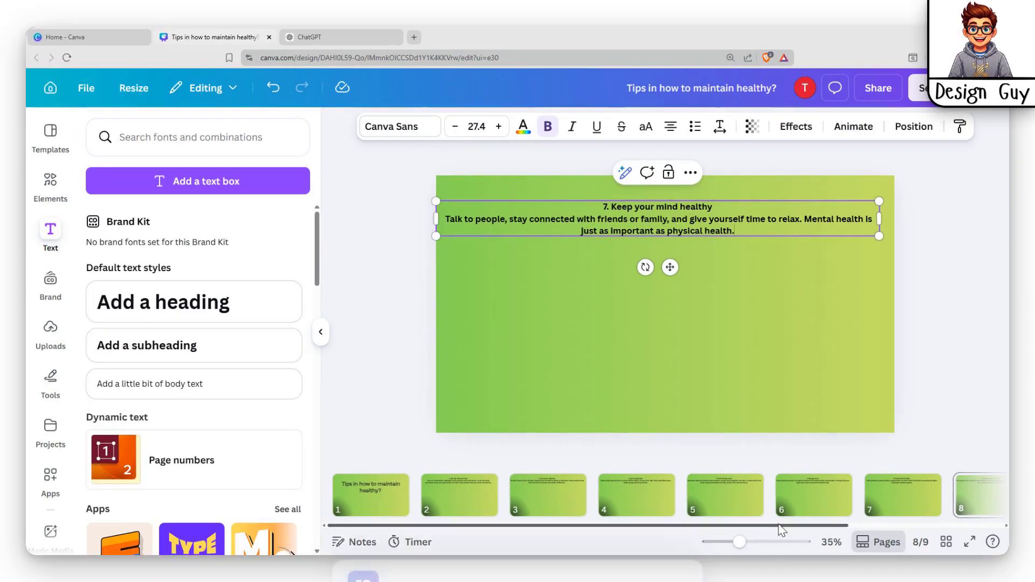
# Step: Replace page 9's text with tip "8. Get regular checkups" and its sentence, copied from ChatGPT
pyautogui.scroll(-3, 782, 531)
pyautogui.click(925, 495)
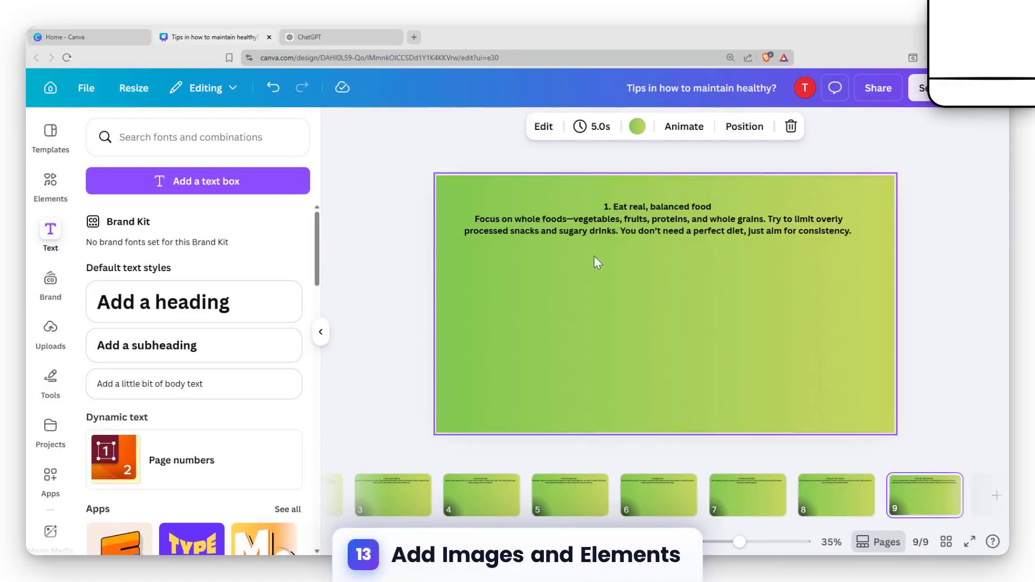
pyautogui.click(331, 34)
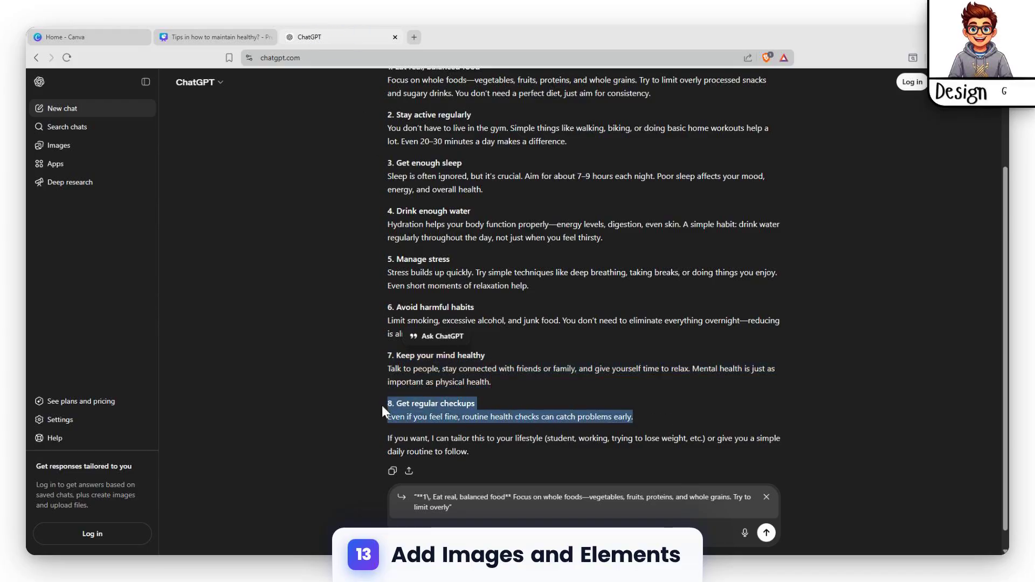
pyautogui.hotkey('ctrl', 'c')
pyautogui.click(216, 36)
pyautogui.doubleClick(663, 156)
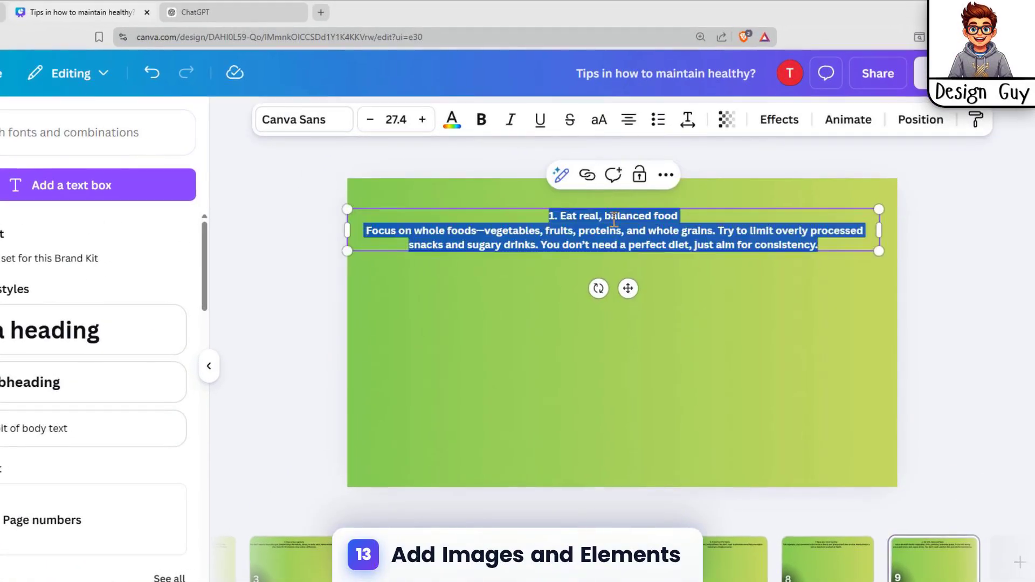
pyautogui.hotkey('ctrl', 'v')
pyautogui.click(700, 301)
# Step: Enter page 2's "1. Eat real, balanced food" text as the prompt for finding elements
pyautogui.scroll(5, 445, 558)
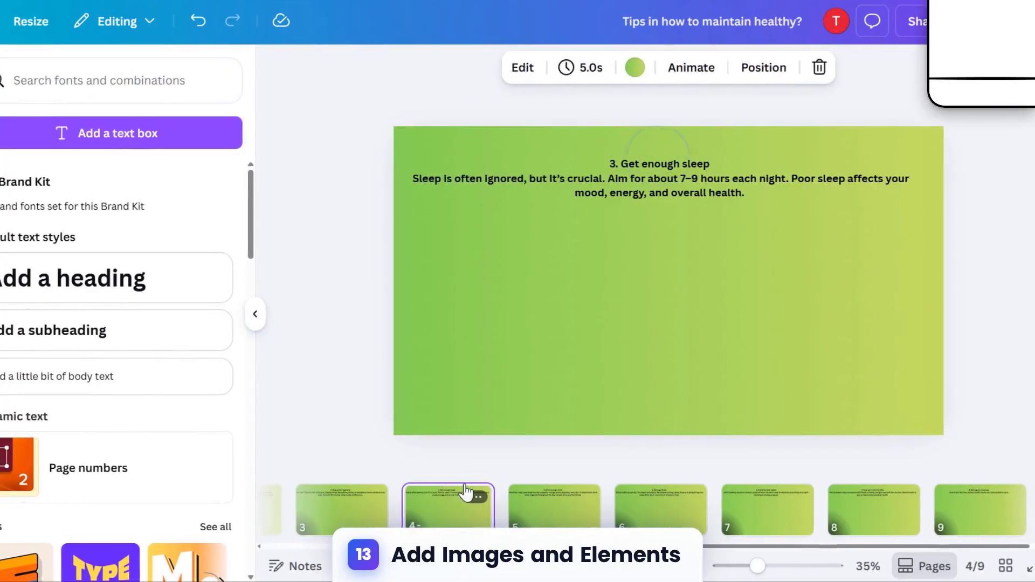
pyautogui.scroll(2, 532, 509)
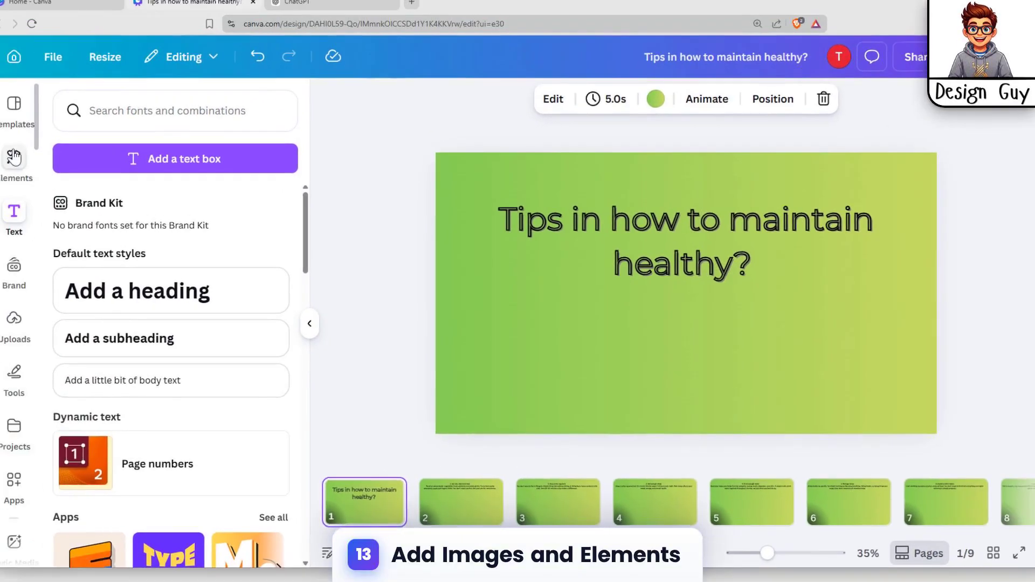
pyautogui.click(46, 185)
pyautogui.scroll(-1, 467, 472)
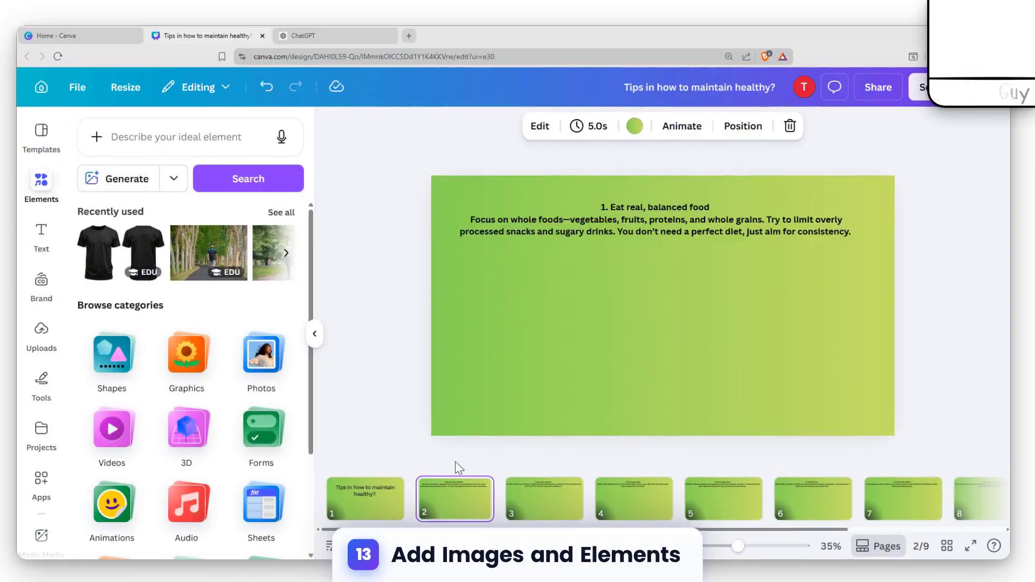
pyautogui.click(561, 221)
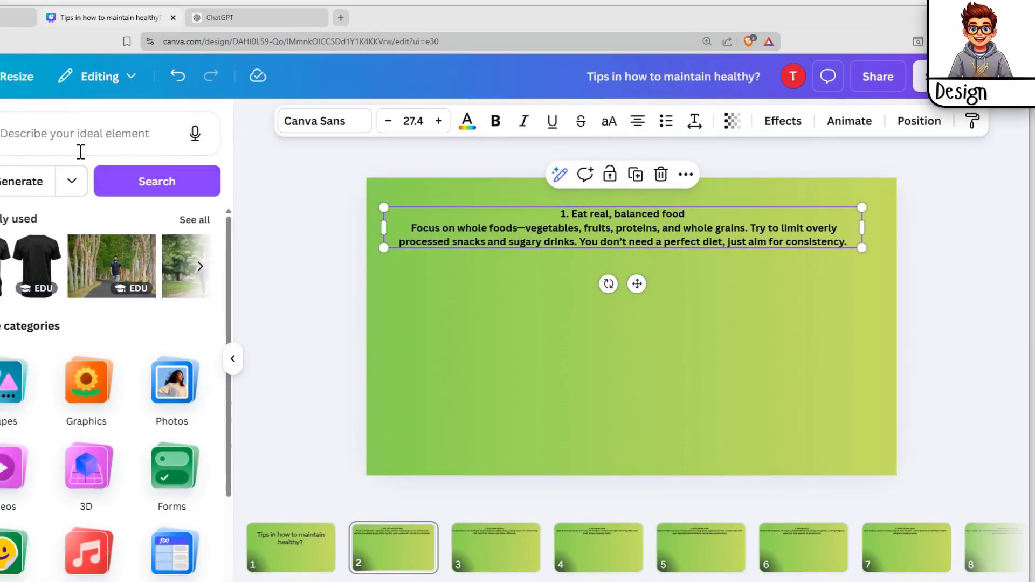
pyautogui.click(80, 152)
pyautogui.hotkey('ctrl', 'v')
# Step: Generate images from the tip 1 prompt and place the photo of a mixed food bowl below page 2's text
pyautogui.tripleClick(510, 230)
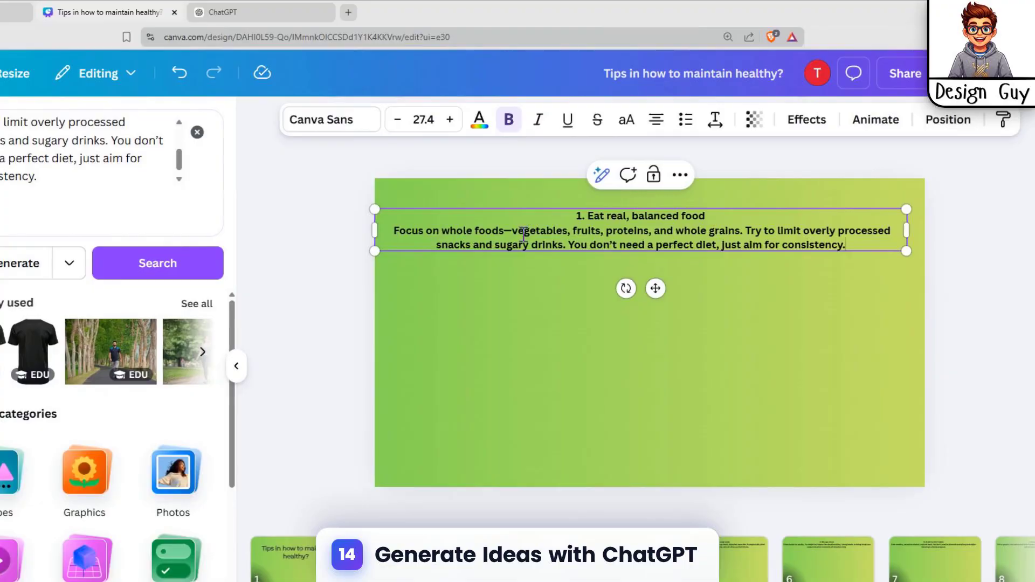
pyautogui.tripleClick(523, 231)
pyautogui.hotkey('ctrl', 'a')
pyautogui.click(65, 175)
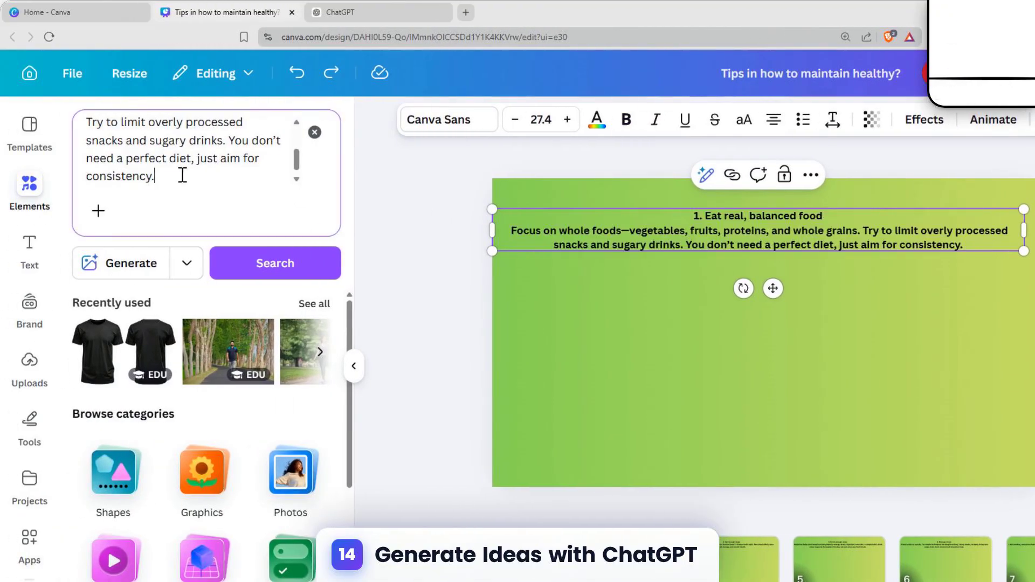
pyautogui.click(132, 265)
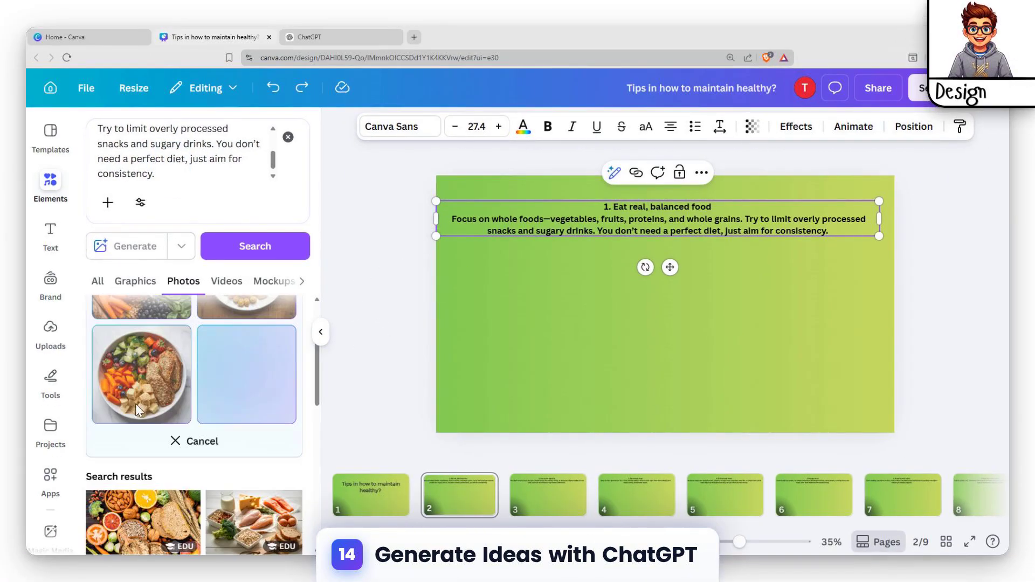
pyautogui.click(136, 481)
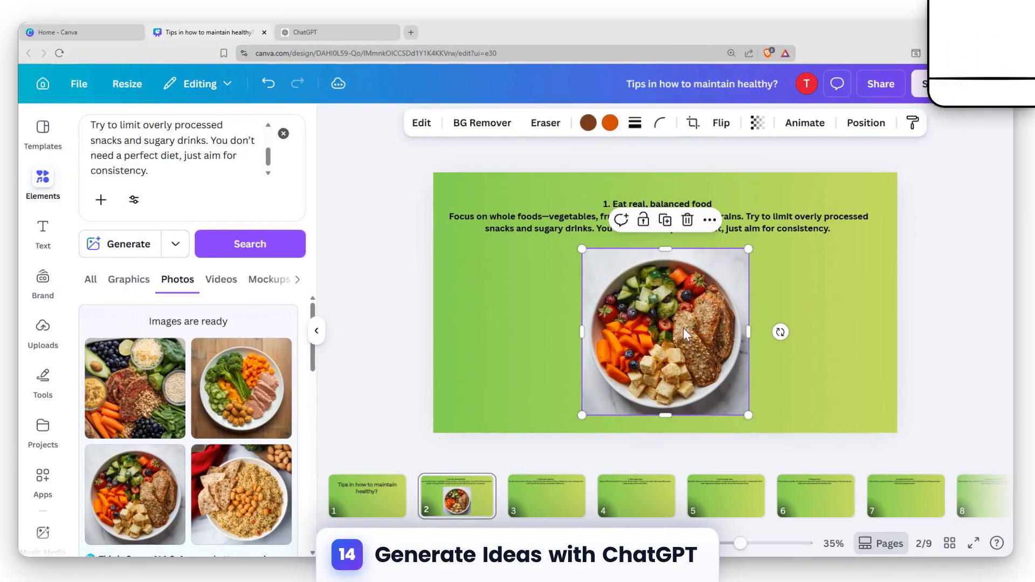
# Step: Replace the element prompt with page 3's "2. Stay active regularly" text and generate images from it
pyautogui.scroll(-5, 684, 334)
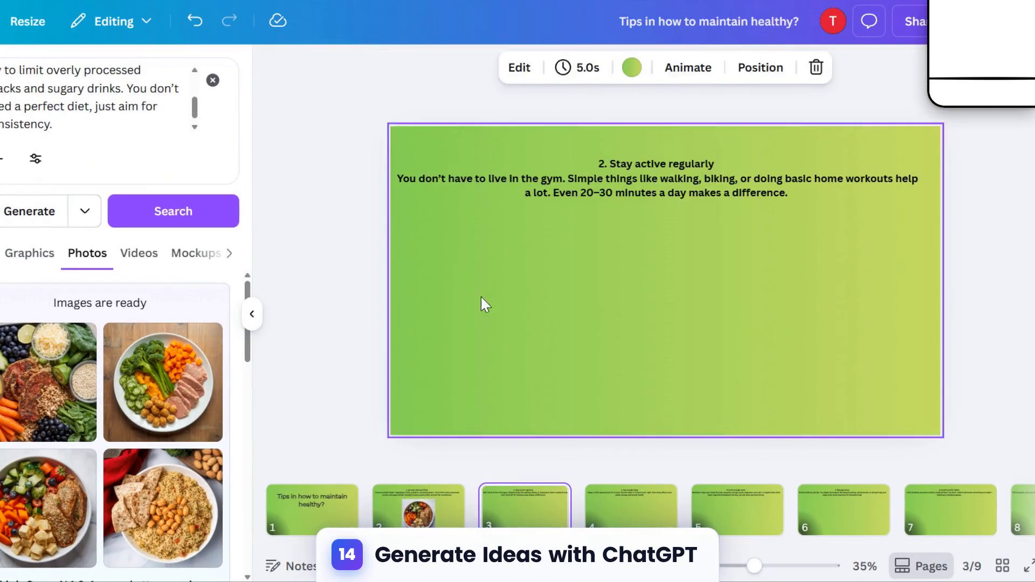
pyautogui.click(562, 197)
pyautogui.doubleClick(526, 228)
pyautogui.hotkey('ctrl', 'a')
pyautogui.click(162, 178)
pyautogui.hotkey('ctrl', 'a')
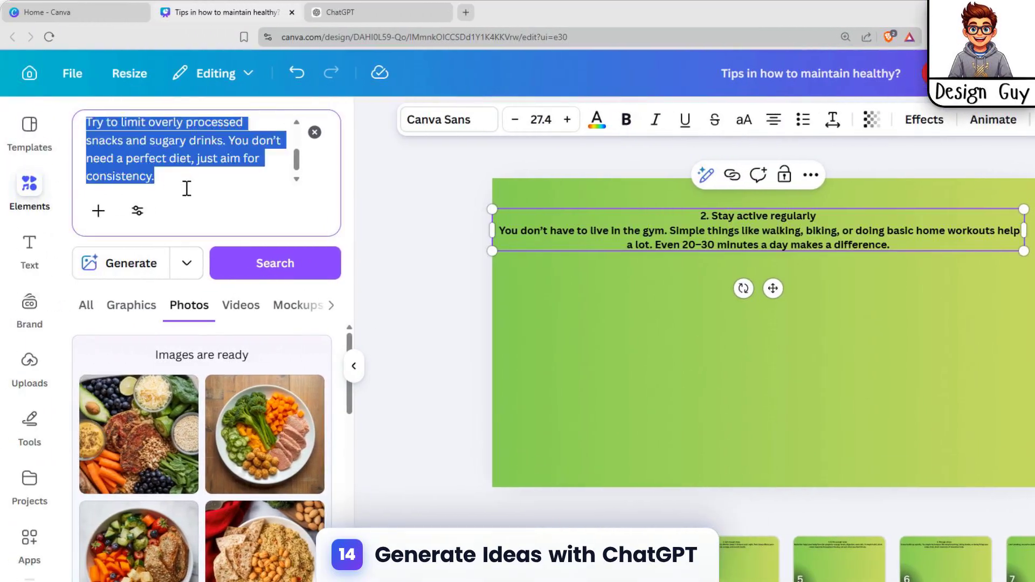
pyautogui.click(137, 264)
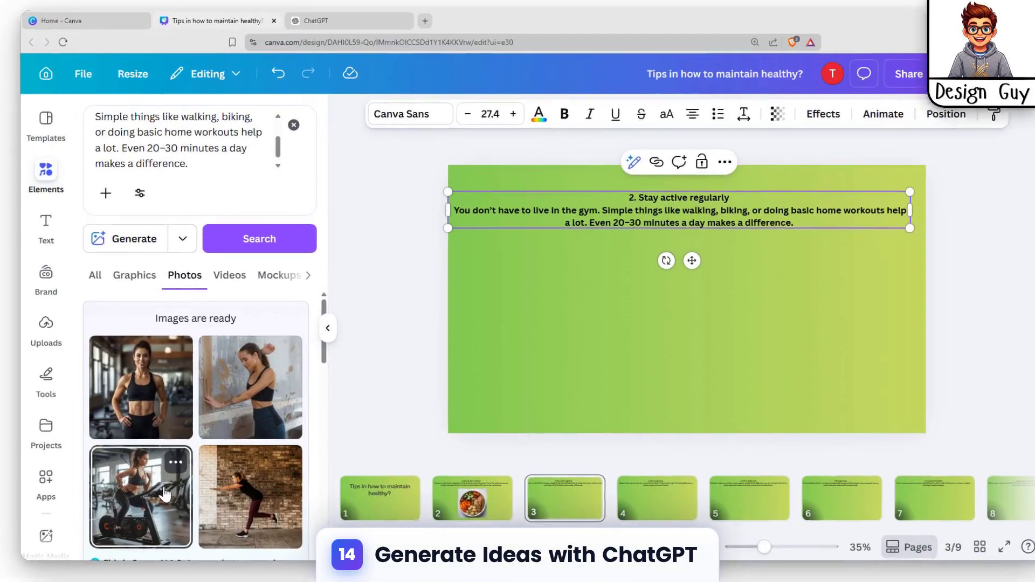
# Step: Place the generated photo of a woman on an exercise bike below page 3's text, and go to page 4
pyautogui.click(141, 493)
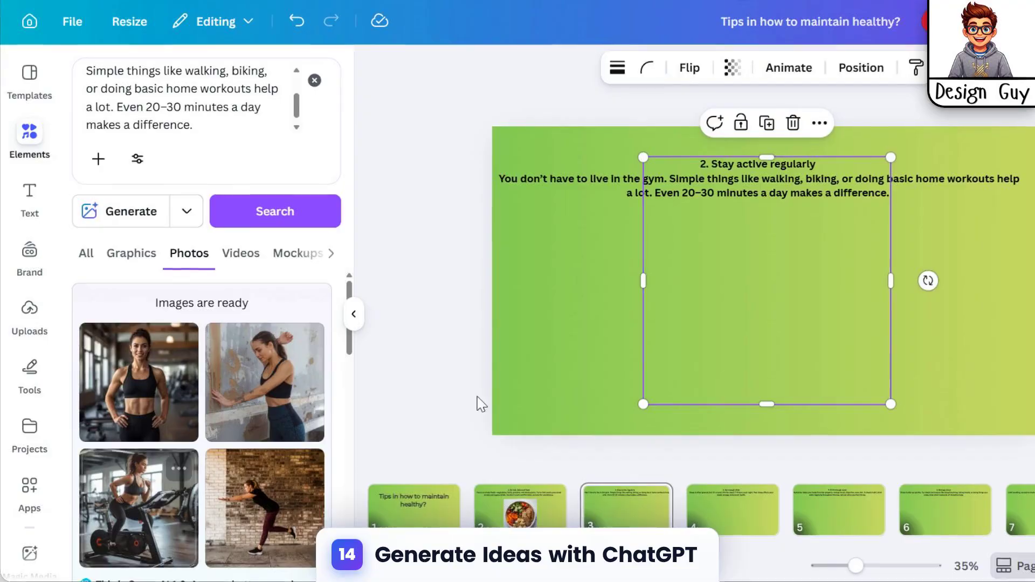
pyautogui.moveTo(556, 196); pyautogui.dragTo(575, 249)
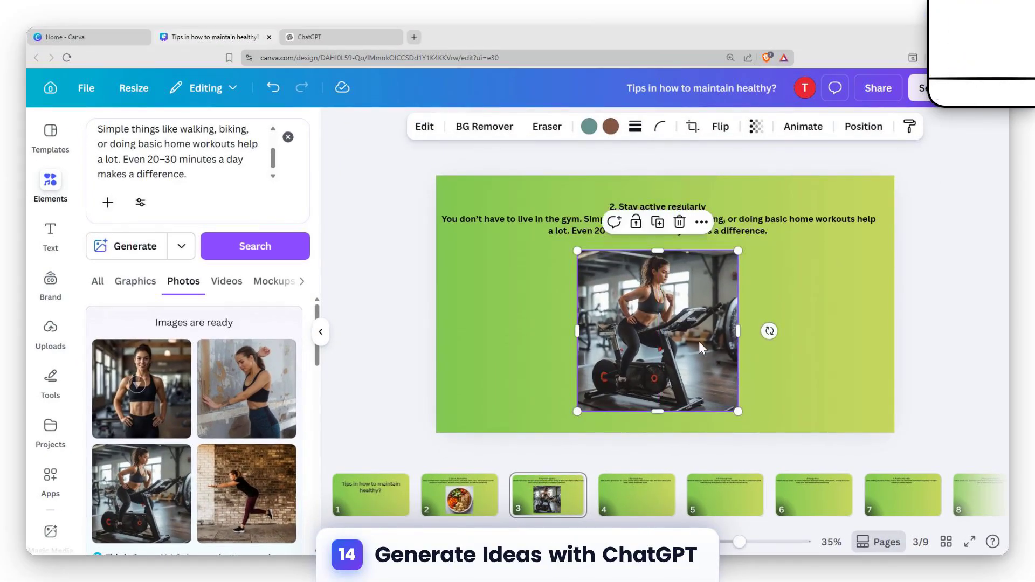
pyautogui.click(636, 495)
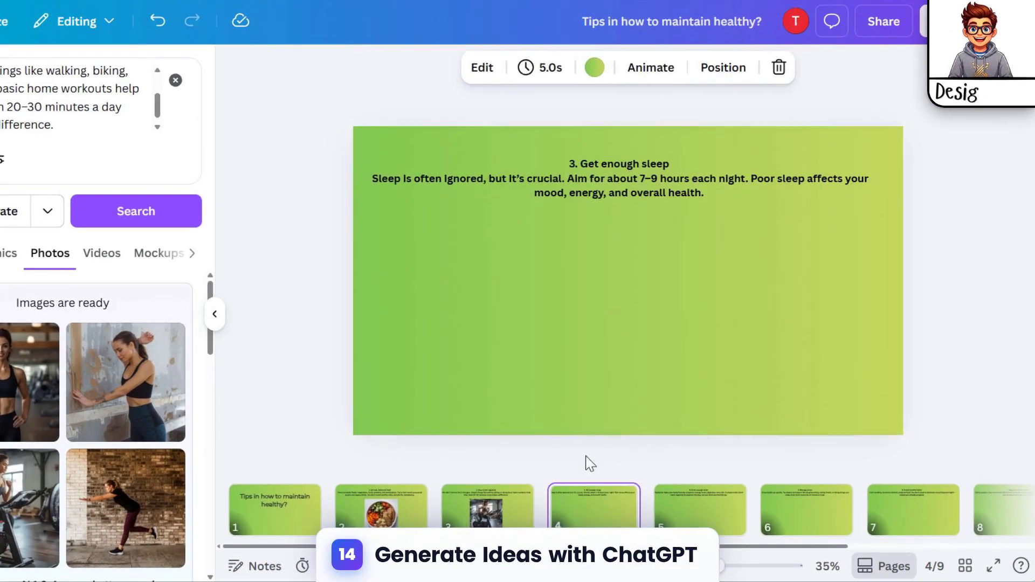
# Step: Replace the element prompt with page 4's "3. Get enough sleep" text and generate images from it
pyautogui.click(434, 183)
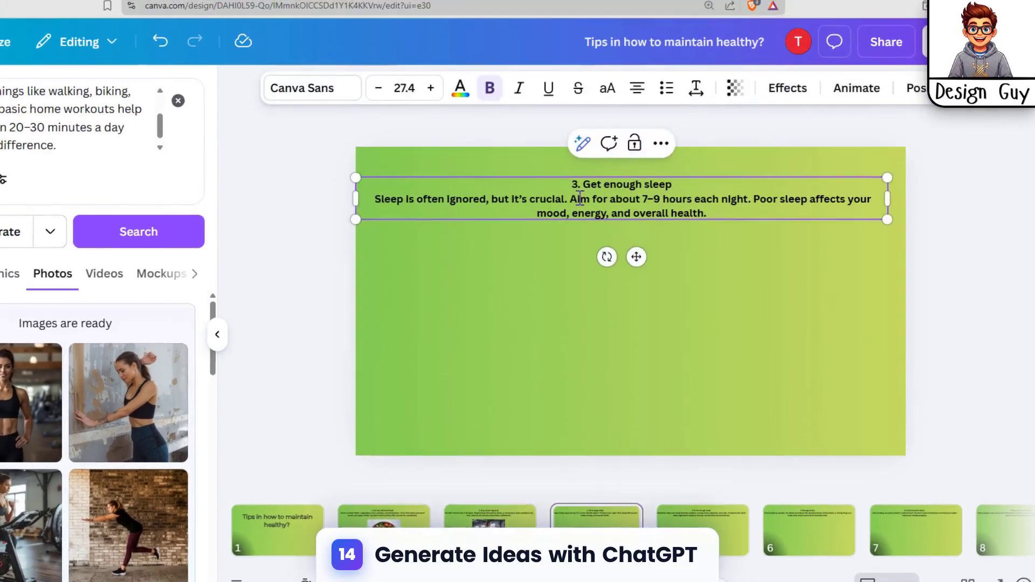
pyautogui.hotkey('ctrl', 'c')
pyautogui.click(145, 159)
pyautogui.hotkey('ctrl', 'v')
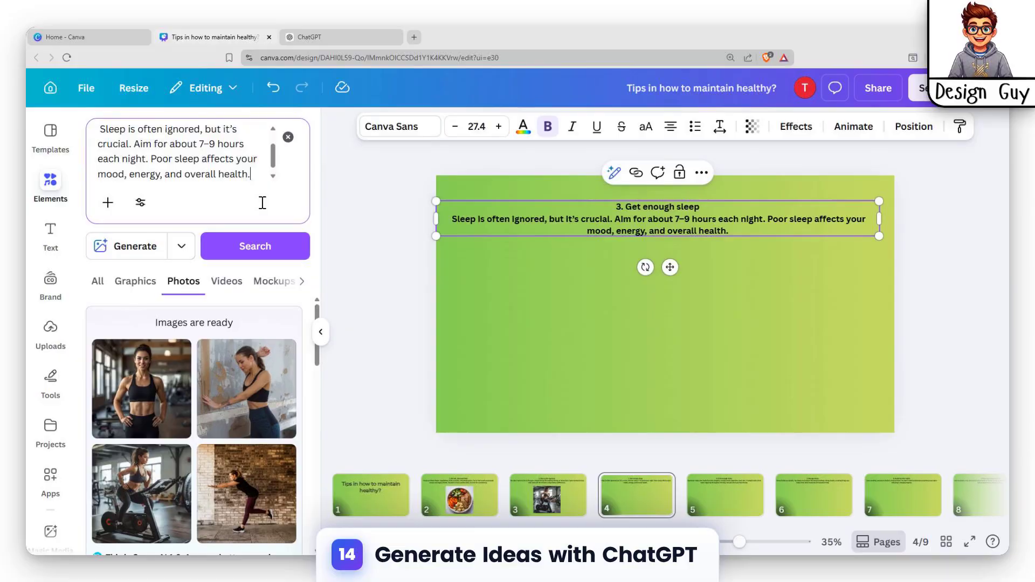
pyautogui.click(115, 249)
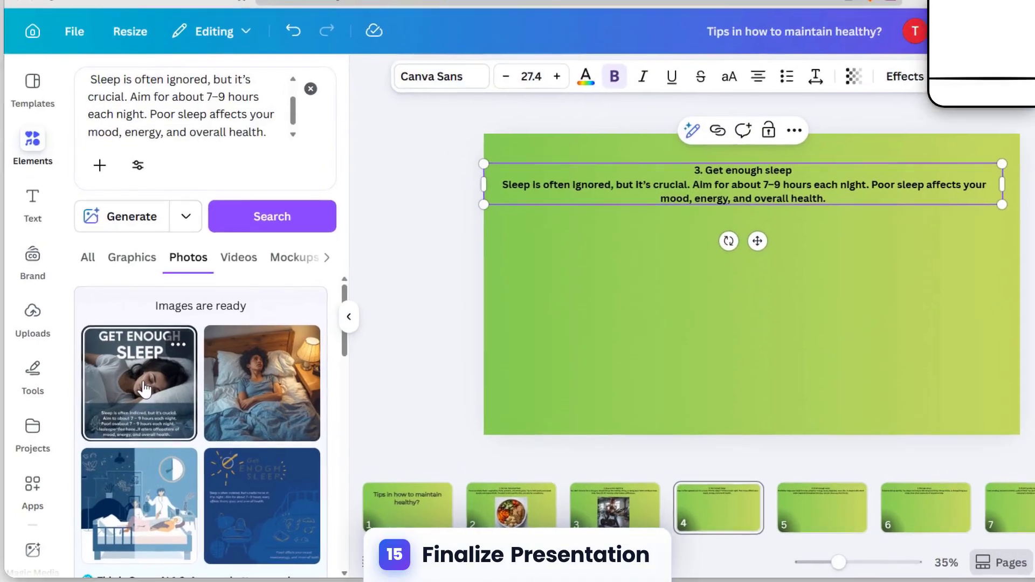
# Step: Place the generated "Get enough sleep" image, scaled down, below page 4's text, and go to page 5
pyautogui.click(146, 394)
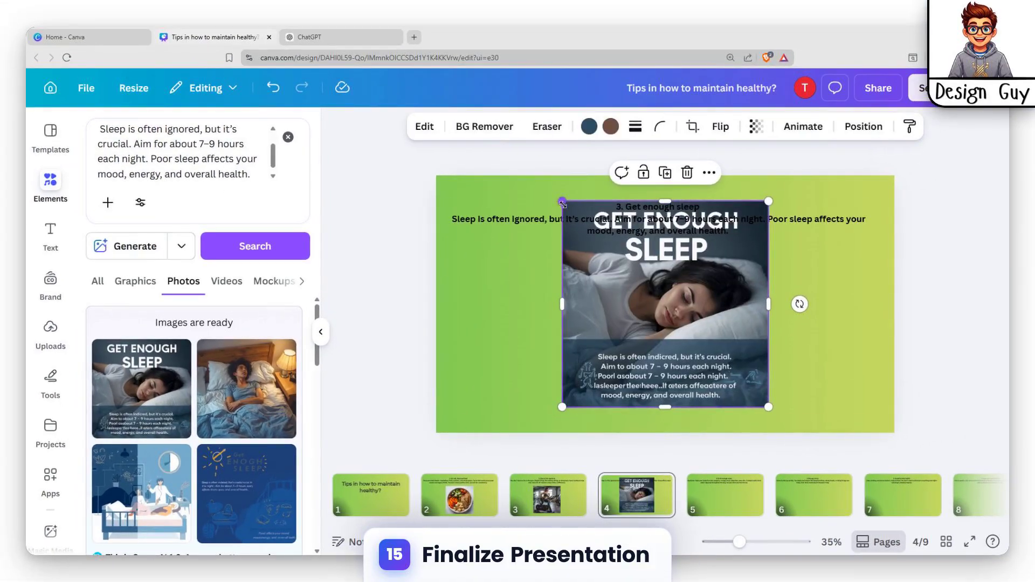
pyautogui.moveTo(562, 203); pyautogui.dragTo(613, 249)
pyautogui.moveTo(705, 302); pyautogui.dragTo(669, 306)
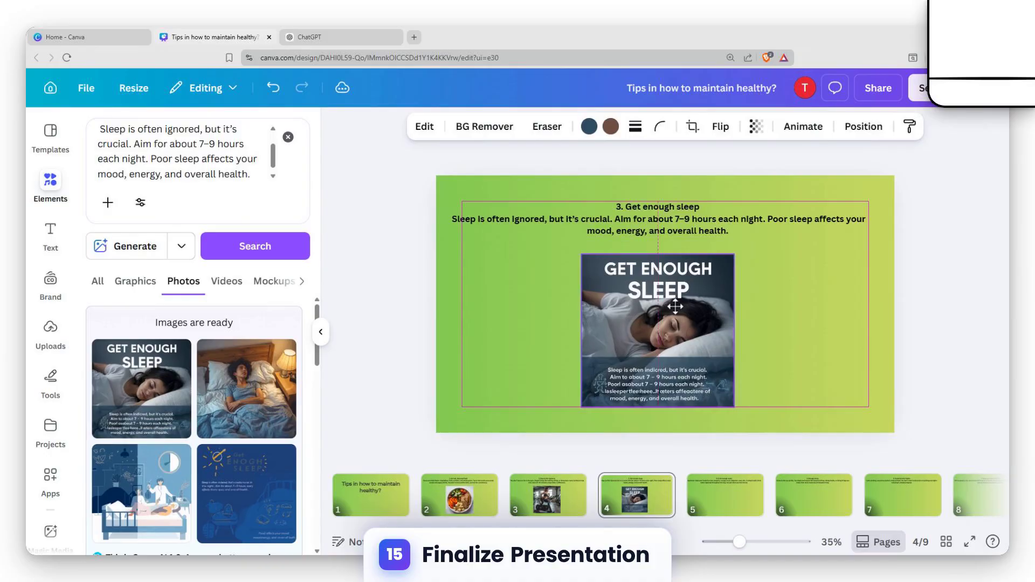
pyautogui.click(798, 291)
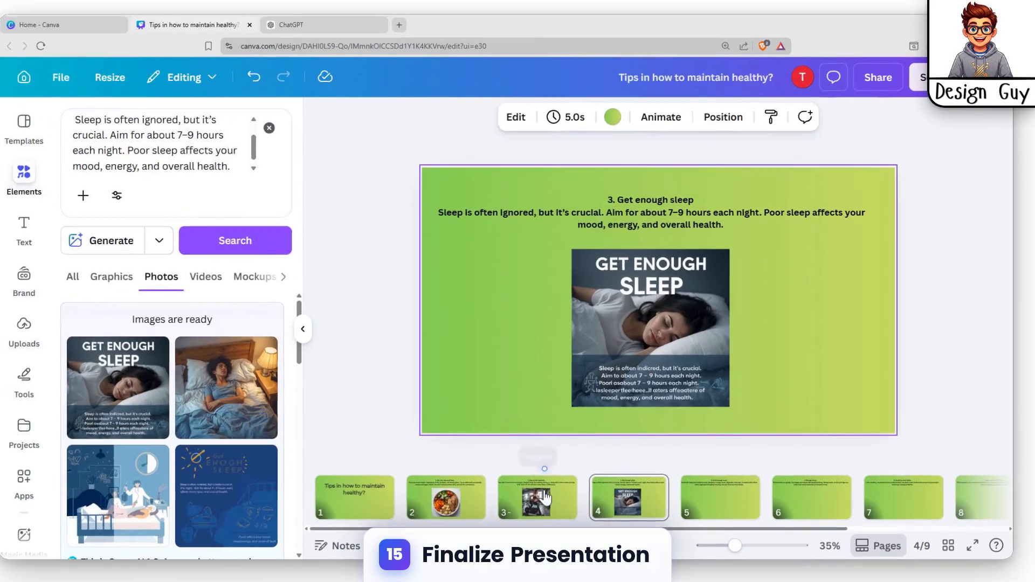
pyautogui.scroll(3, 609, 440)
pyautogui.click(639, 488)
pyautogui.click(694, 503)
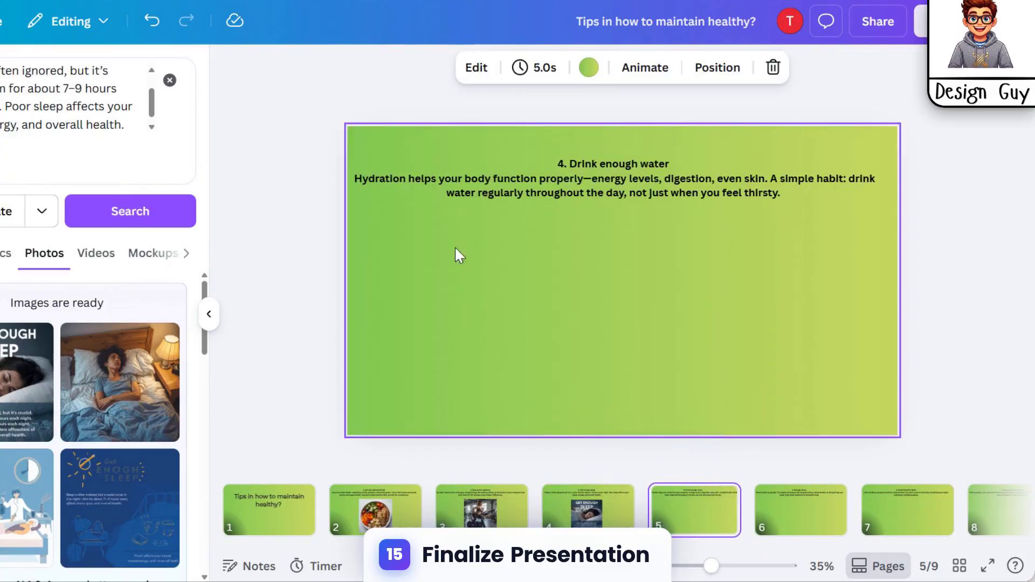
# Step: Replace the element prompt with page 5's "4. Drink enough water" text and generate images from it
pyautogui.click(559, 195)
pyautogui.click(545, 184)
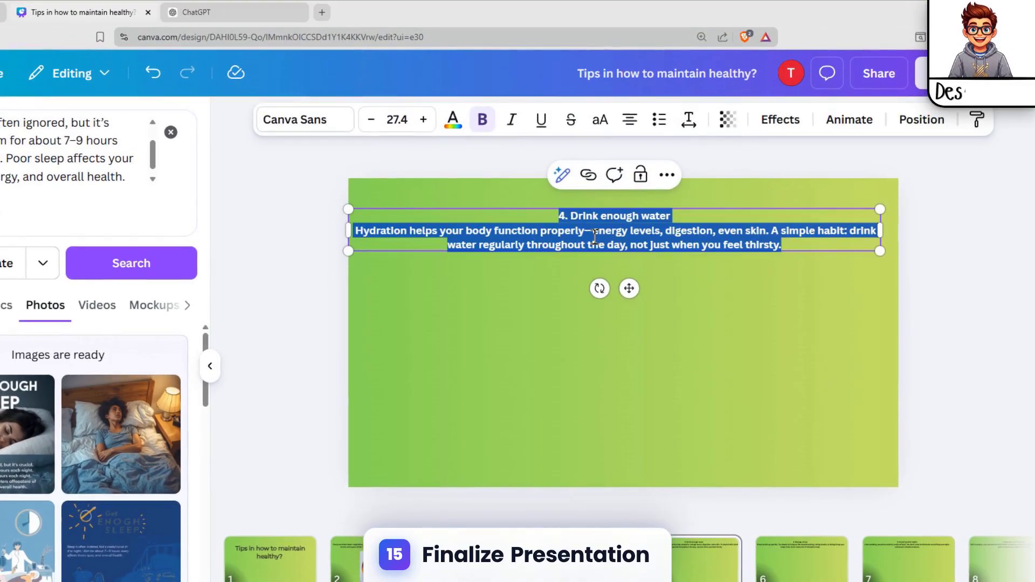
pyautogui.click(73, 173)
pyautogui.hotkey('ctrl', 'a')
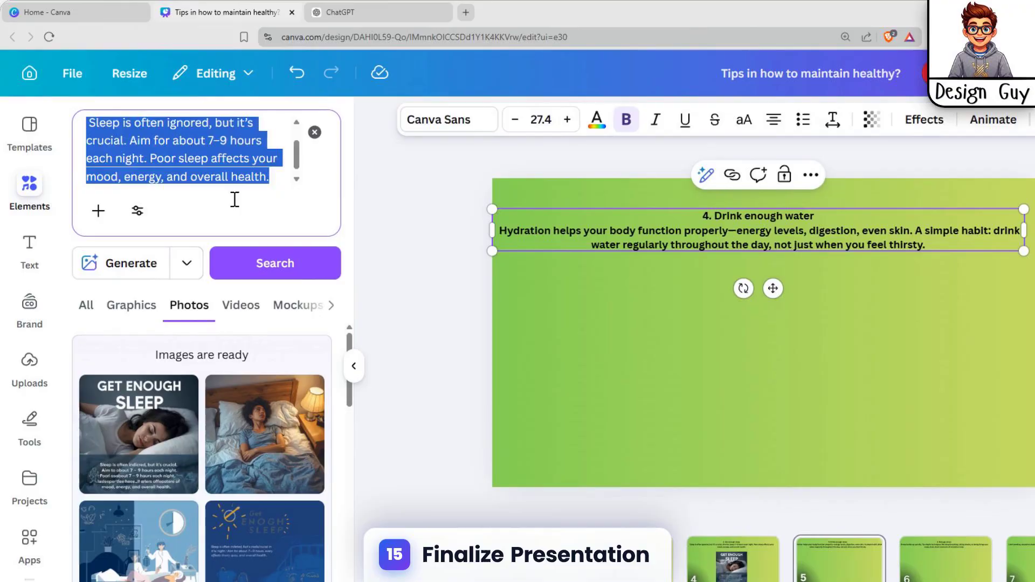
pyautogui.click(140, 263)
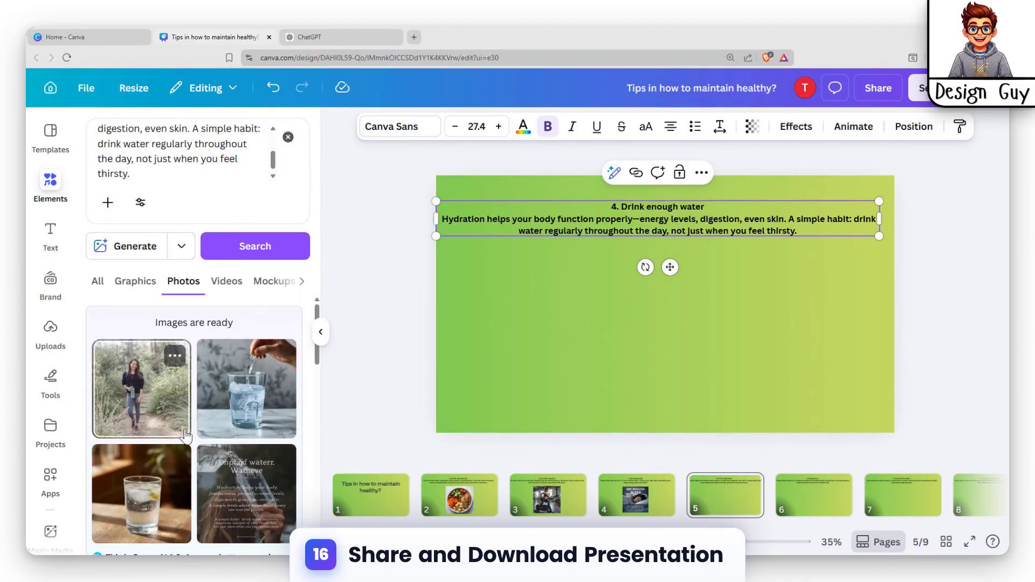
# Step: Try the photo of a hand above a water glass, then replace it with the glass on a wooden table, centred below page 5's text
pyautogui.click(246, 388)
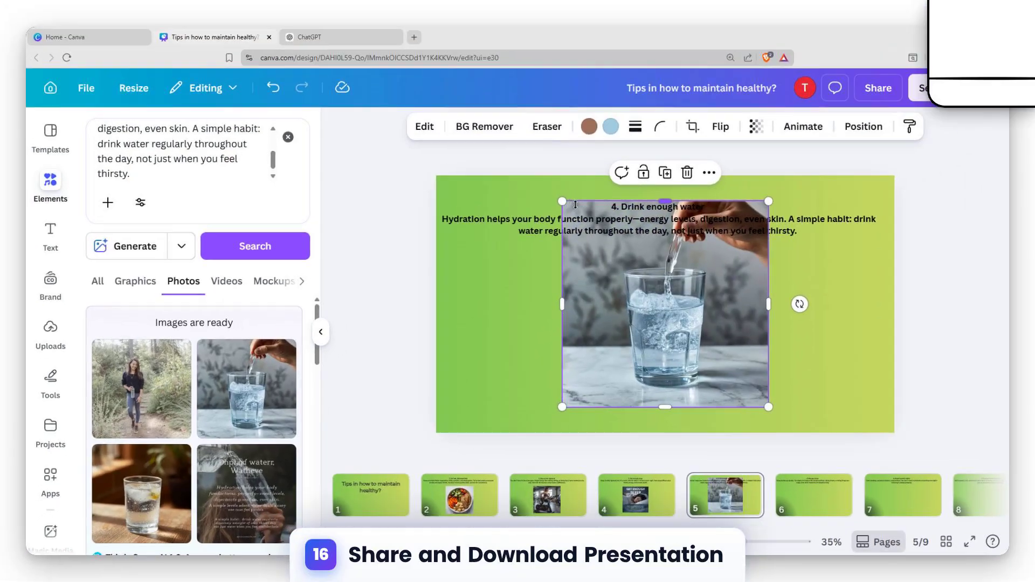
pyautogui.press('Delete')
pyautogui.click(141, 494)
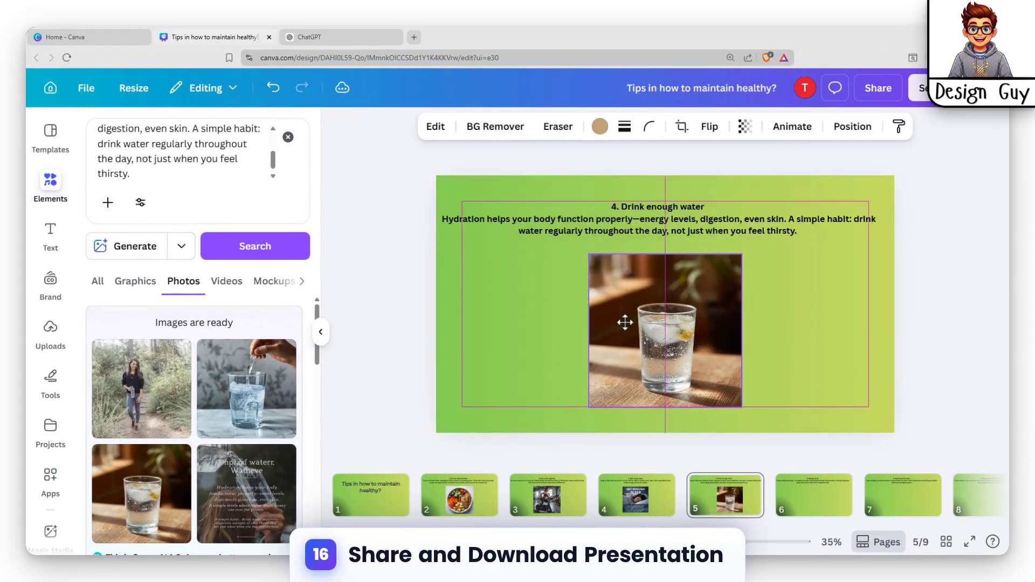
pyautogui.moveTo(625, 322); pyautogui.dragTo(617, 322)
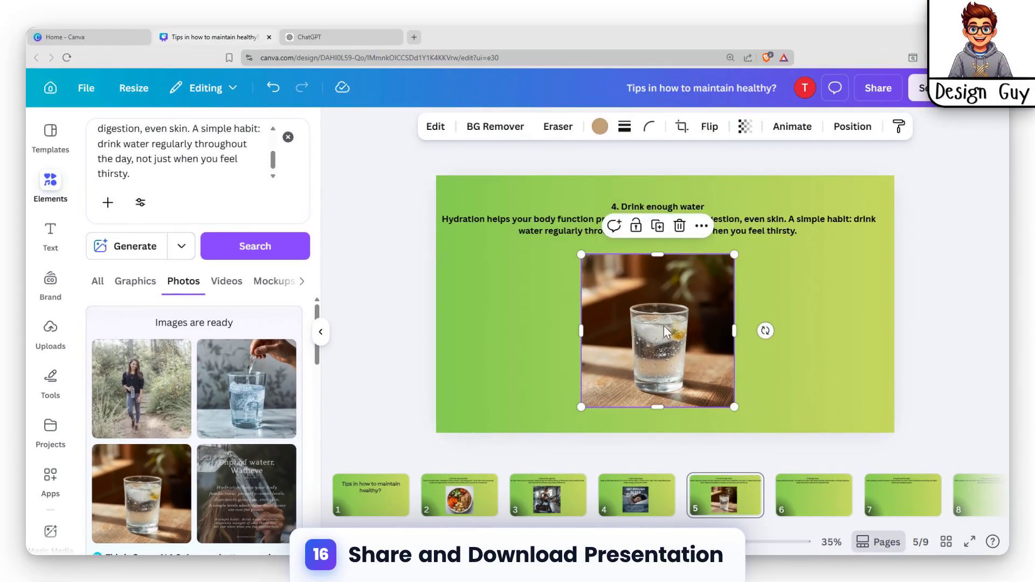
# Step: Go to page 6 and replace the element prompt with its "5. Manage stress" text
pyautogui.scroll(-1, 671, 358)
pyautogui.click(692, 231)
pyautogui.doubleClick(692, 232)
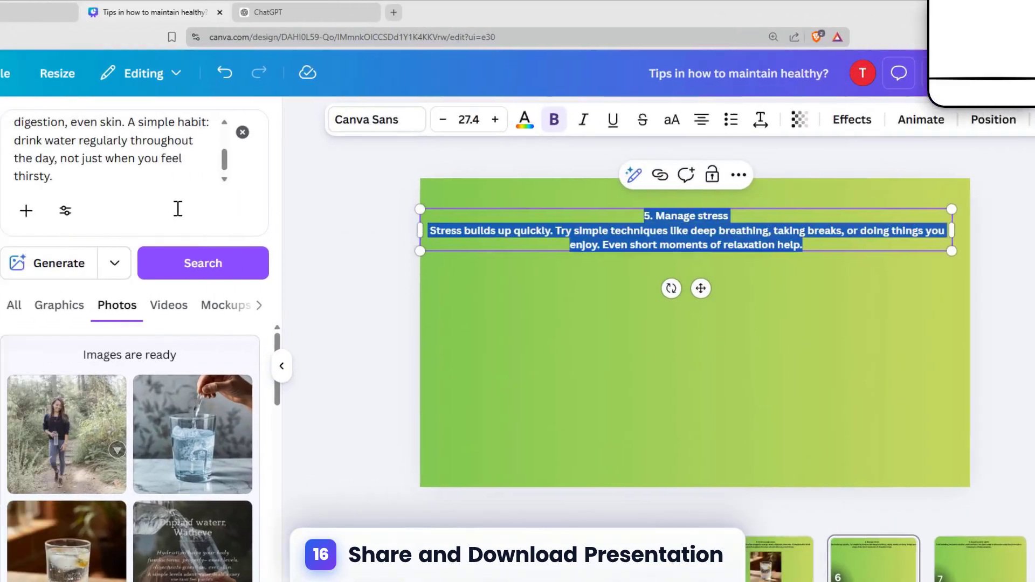
pyautogui.hotkey('ctrl', 'c')
pyautogui.click(178, 209)
pyautogui.hotkey('ctrl', 'a')
pyautogui.hotkey('ctrl', 'v')
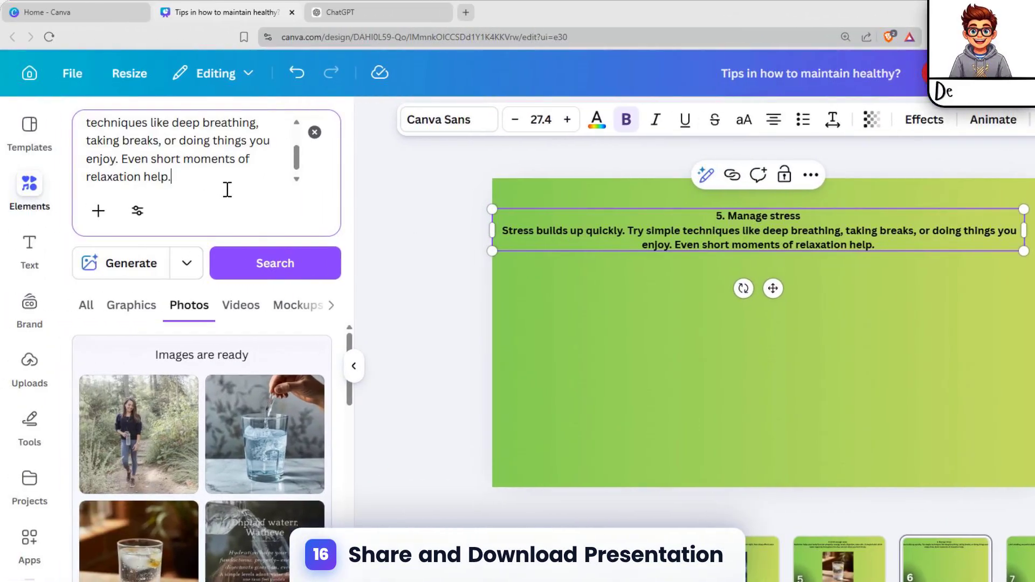
# Step: Generate images from the tip 5 prompt and place the photo of the woman in a grey sweater below page 6's text
pyautogui.click(181, 277)
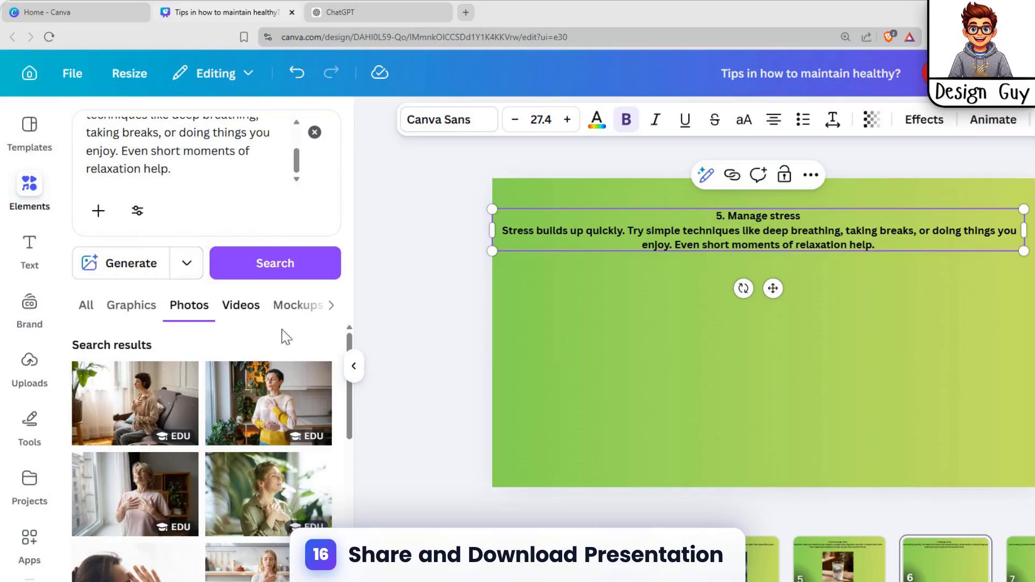
pyautogui.click(132, 272)
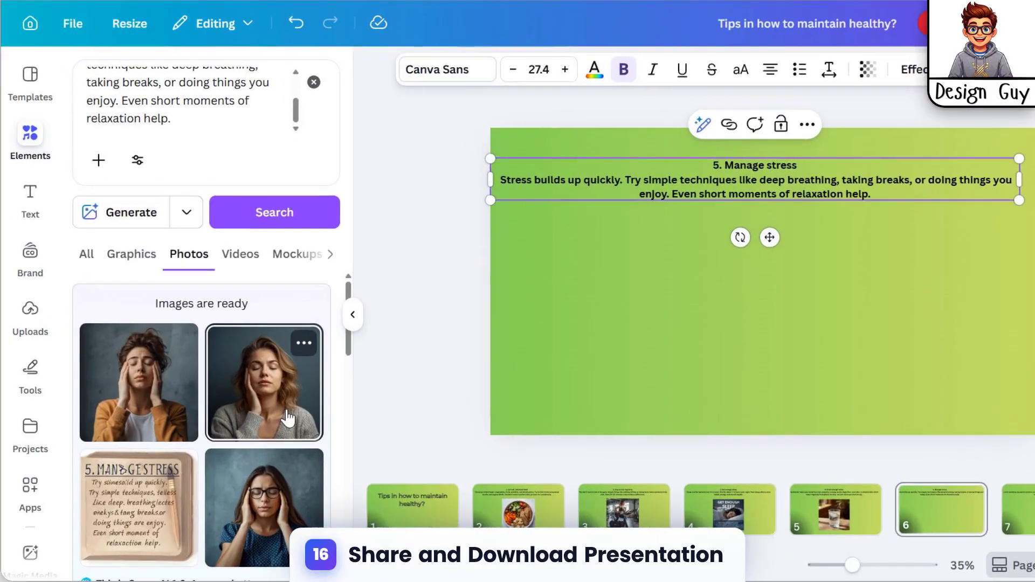
pyautogui.click(266, 417)
pyautogui.click(925, 186)
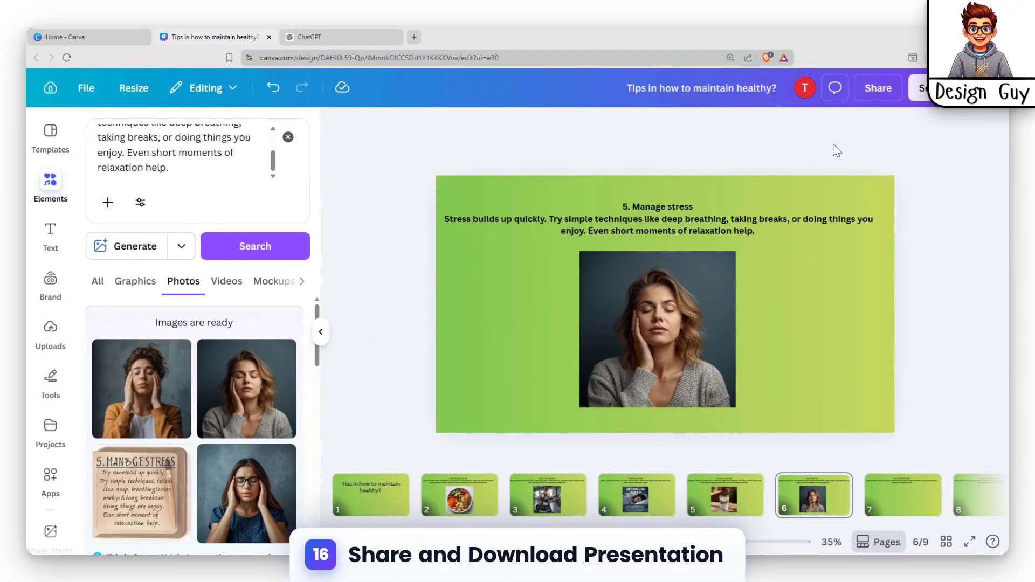
# Step: Open the design's download settings and show the available file types
pyautogui.click(878, 88)
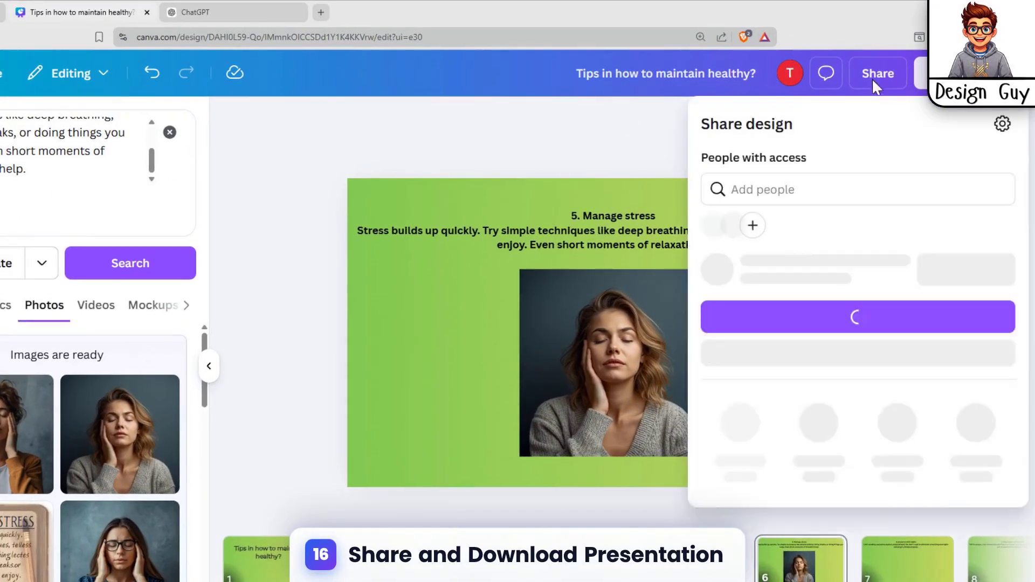
pyautogui.click(763, 408)
pyautogui.click(771, 183)
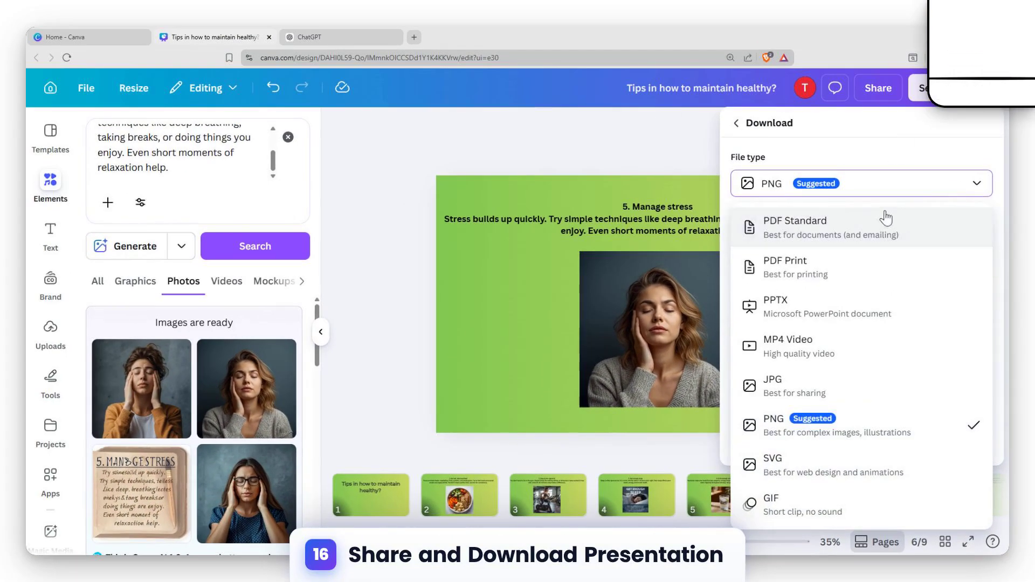